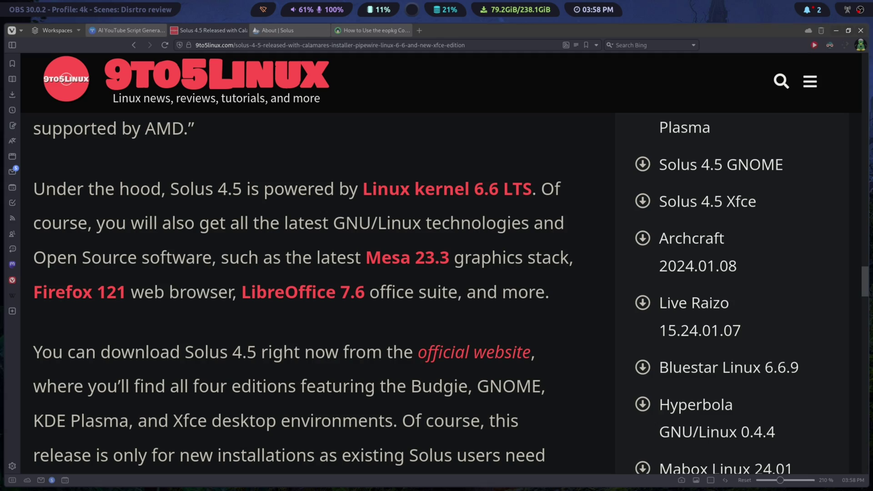
Scroll back up to the Solus 4.5 headline and briefly highlight its 'Xfce Edition' words
{"action": "scroll", "coordinate": [370, 313], "scroll_direction": "up", "scroll_amount": 10}
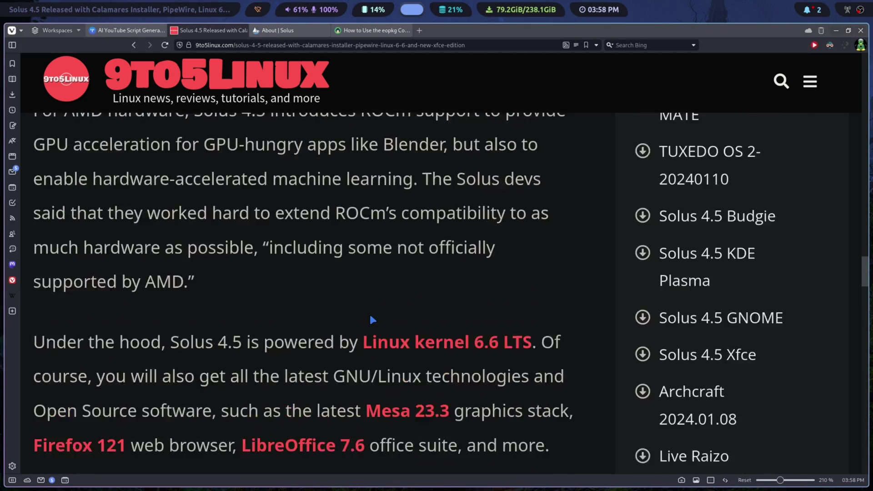
{"action": "scroll", "coordinate": [372, 320], "scroll_direction": "up", "scroll_amount": 15}
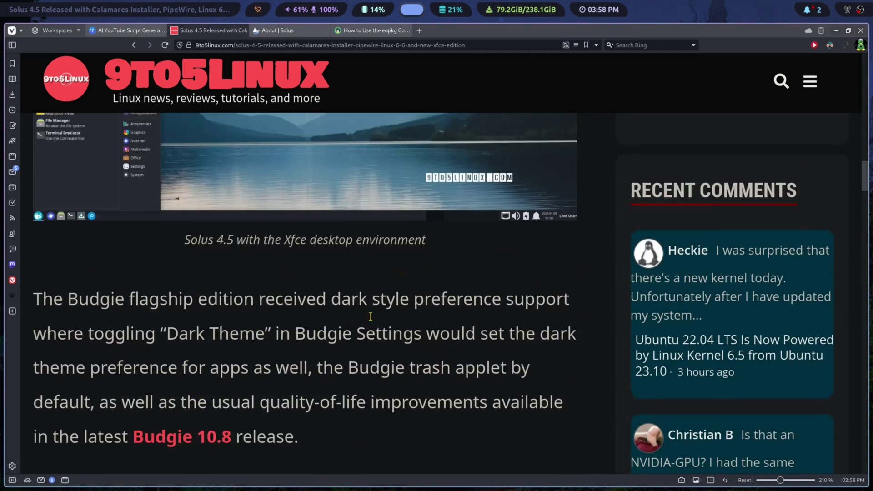
{"action": "scroll", "coordinate": [371, 317], "scroll_direction": "up", "scroll_amount": 15}
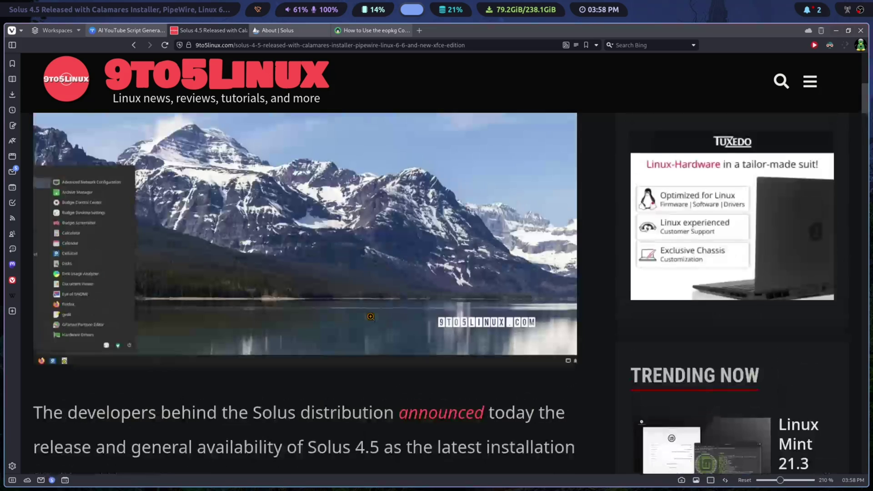
{"action": "scroll", "coordinate": [370, 319], "scroll_direction": "up", "scroll_amount": 5}
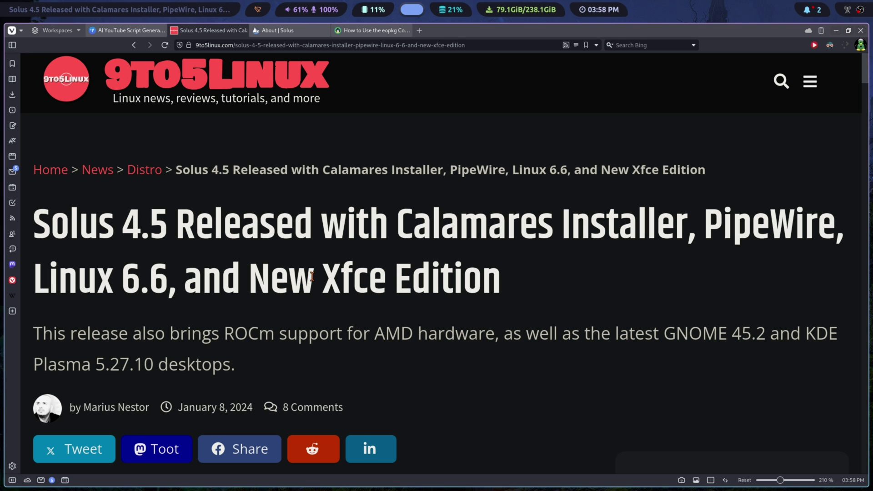
{"action": "left_click_drag", "start_coordinate": [314, 277], "coordinate": [483, 277]}
{"action": "left_click", "coordinate": [500, 392]}
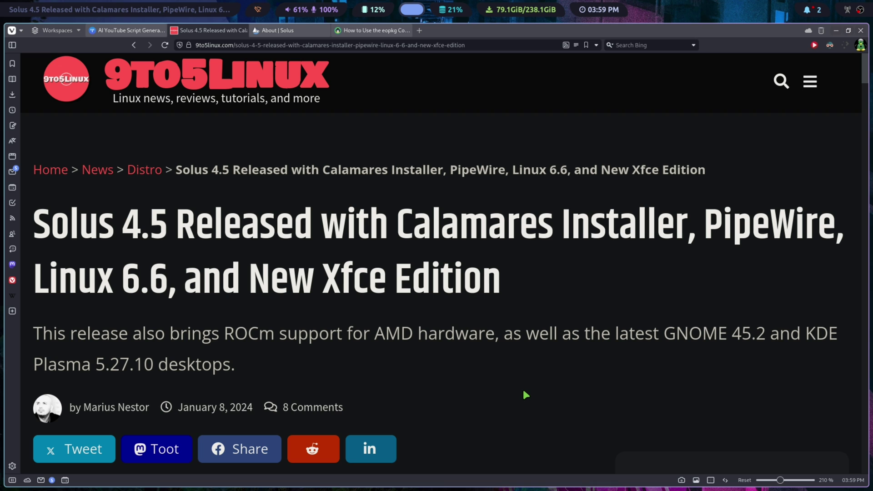
Scroll past the Xfce quote, Budgie and GNOME paragraphs to the KDE Plasma 5.27.10 paragraph
{"action": "scroll", "coordinate": [523, 391], "scroll_direction": "down", "scroll_amount": 10}
{"action": "scroll", "coordinate": [538, 367], "scroll_direction": "up", "scroll_amount": 3}
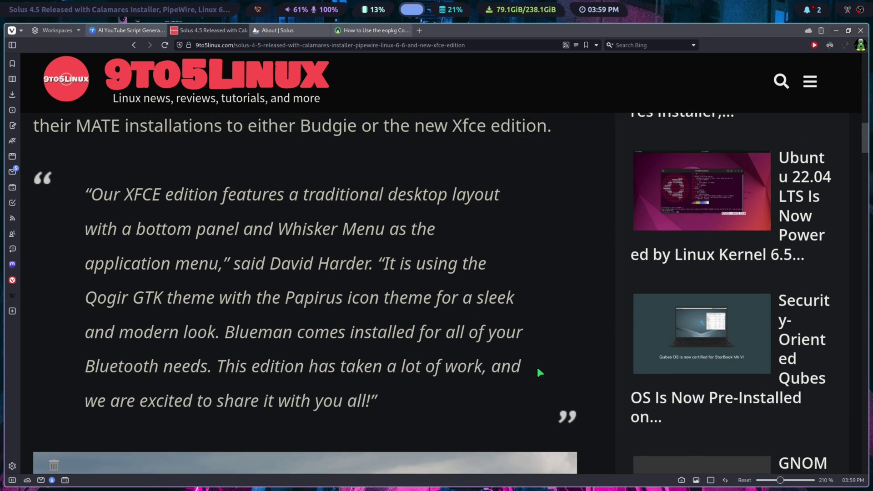
{"action": "scroll", "coordinate": [538, 367], "scroll_direction": "down", "scroll_amount": 10}
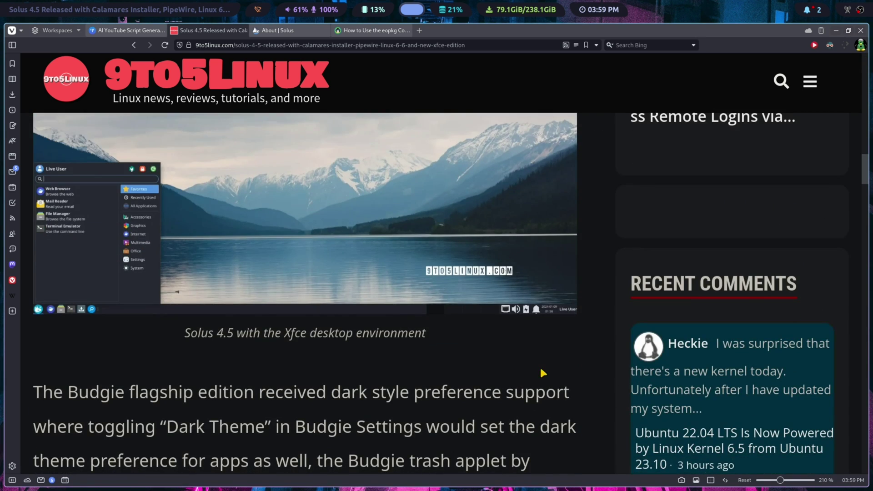
{"action": "scroll", "coordinate": [543, 373], "scroll_direction": "down", "scroll_amount": 3}
{"action": "scroll", "coordinate": [542, 370], "scroll_direction": "up", "scroll_amount": 10}
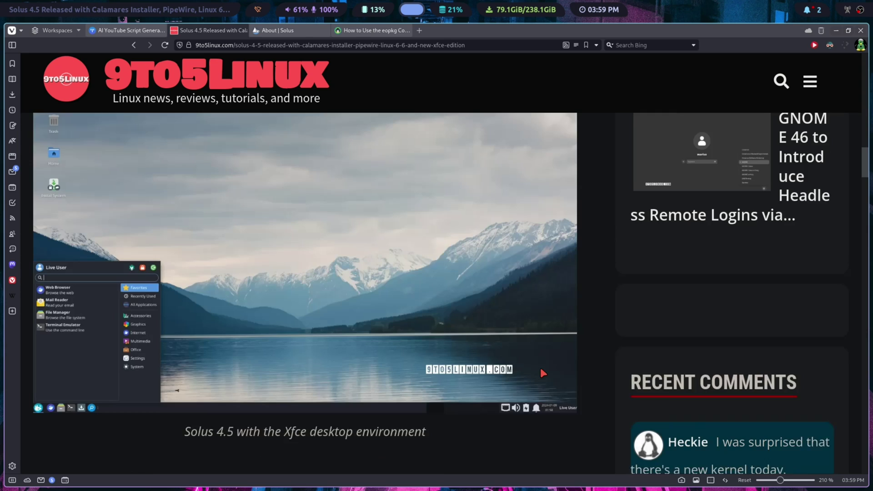
{"action": "scroll", "coordinate": [541, 370], "scroll_direction": "up", "scroll_amount": 2}
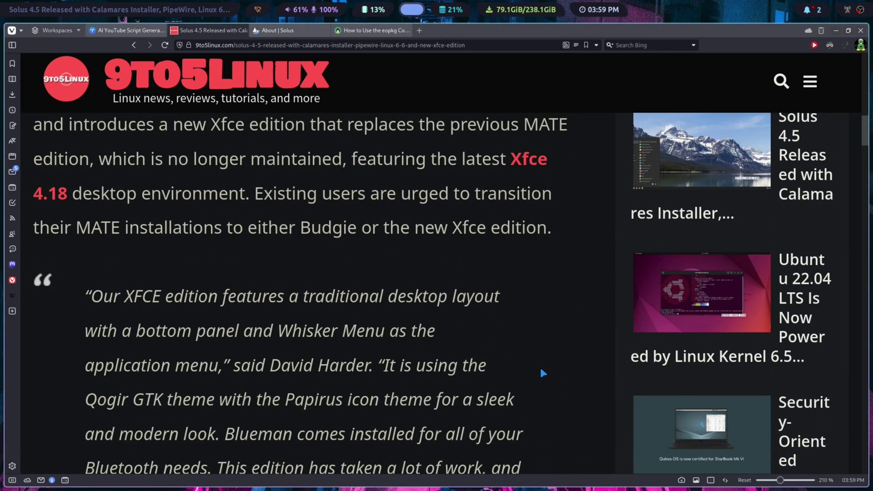
{"action": "scroll", "coordinate": [532, 348], "scroll_direction": "down", "scroll_amount": 2}
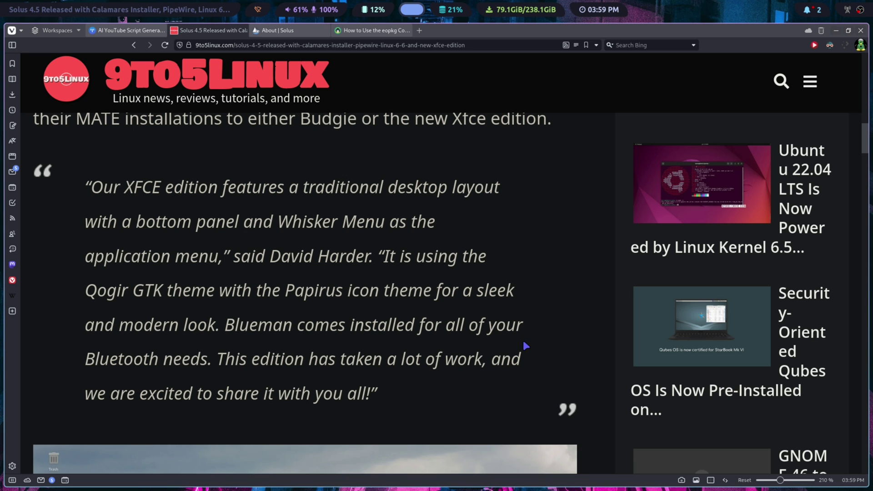
{"action": "scroll", "coordinate": [523, 338], "scroll_direction": "down", "scroll_amount": 10}
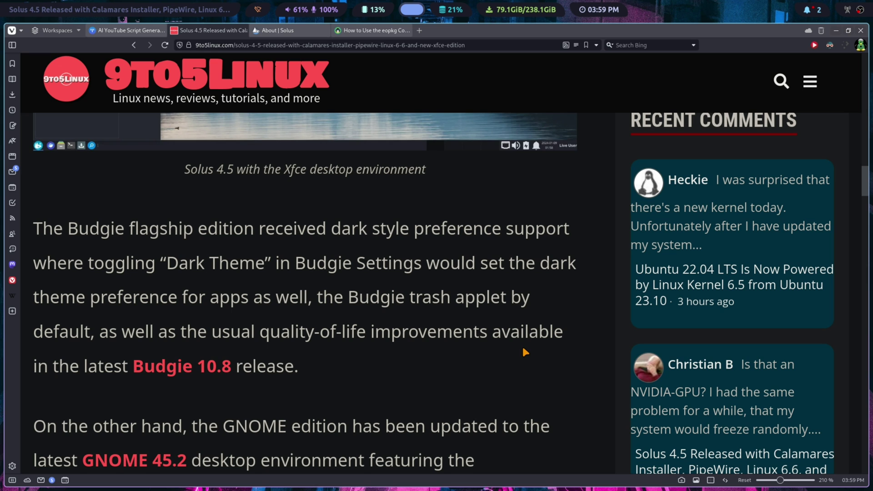
{"action": "scroll", "coordinate": [524, 351], "scroll_direction": "down", "scroll_amount": 3}
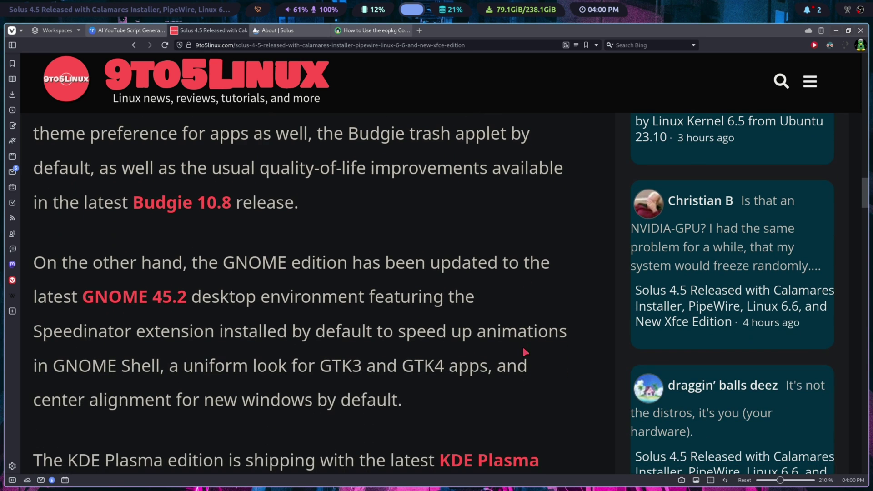
{"action": "scroll", "coordinate": [523, 352], "scroll_direction": "down", "scroll_amount": 4}
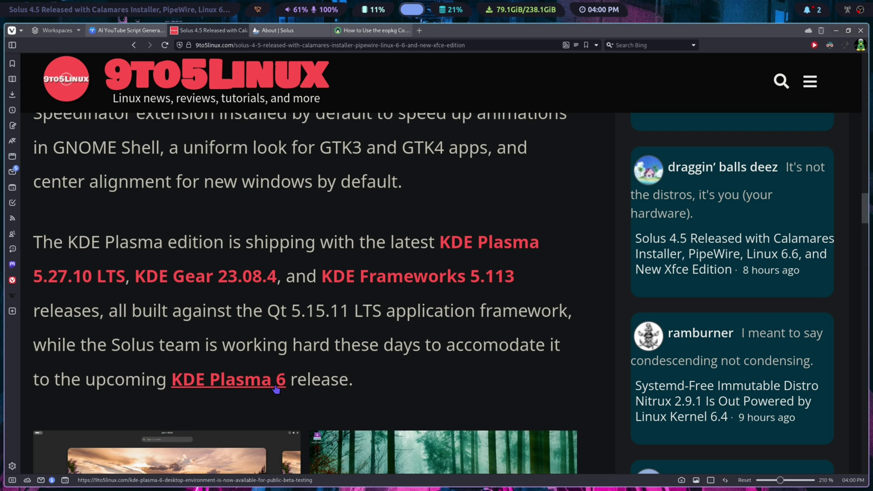
Scroll through the Calamares, PipeWire and ROCm sections to the closing download paragraph
{"action": "scroll", "coordinate": [585, 371], "scroll_direction": "down", "scroll_amount": 3}
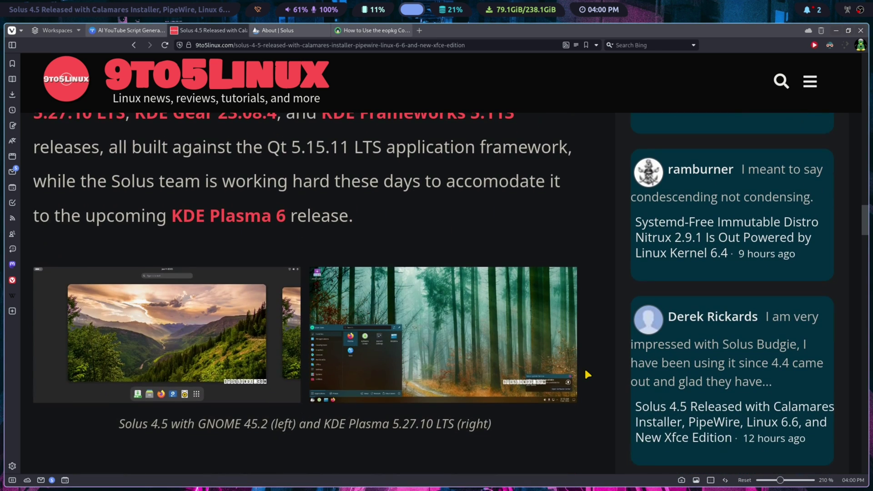
{"action": "scroll", "coordinate": [586, 373], "scroll_direction": "down", "scroll_amount": 4}
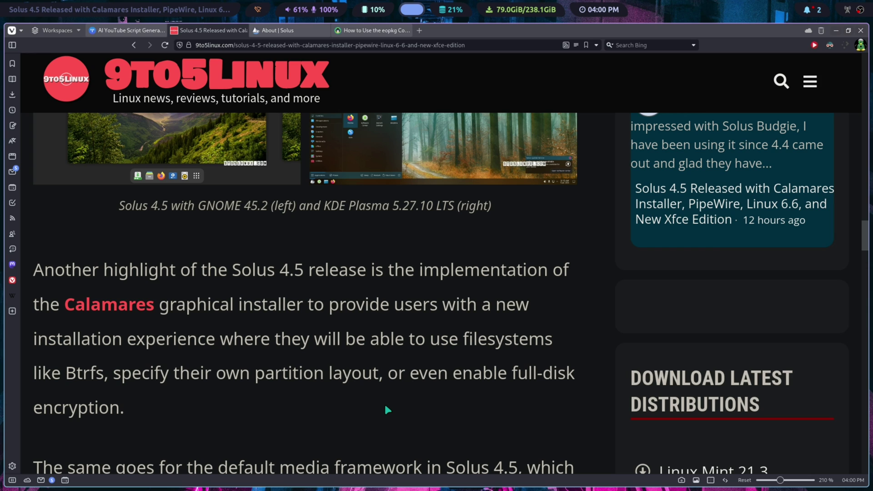
{"action": "scroll", "coordinate": [384, 407], "scroll_direction": "down", "scroll_amount": 3}
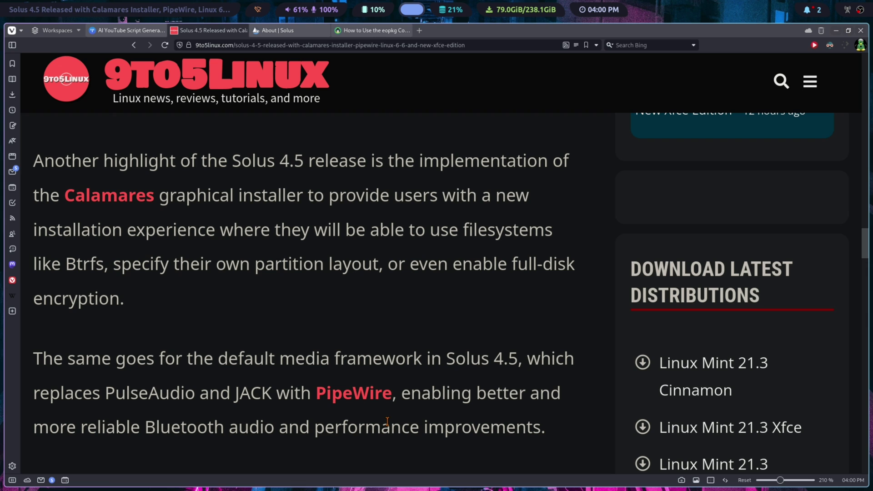
{"action": "scroll", "coordinate": [387, 423], "scroll_direction": "down", "scroll_amount": 7}
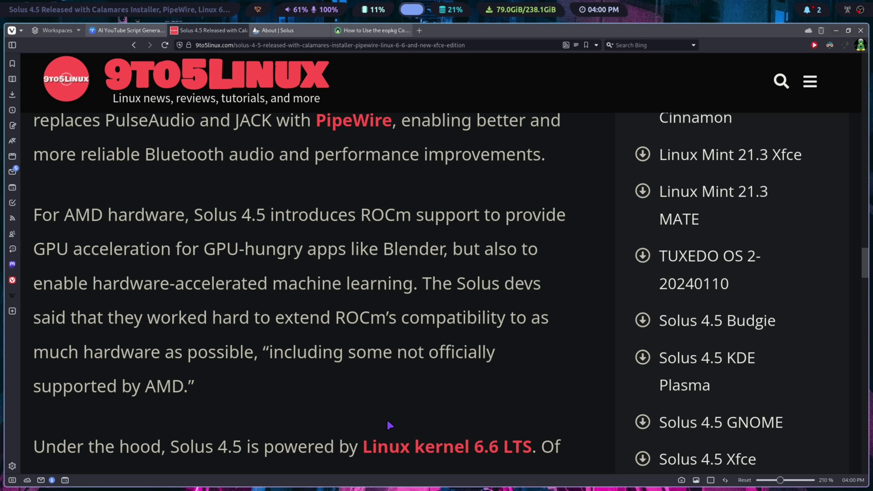
{"action": "scroll", "coordinate": [378, 417], "scroll_direction": "down", "scroll_amount": 3}
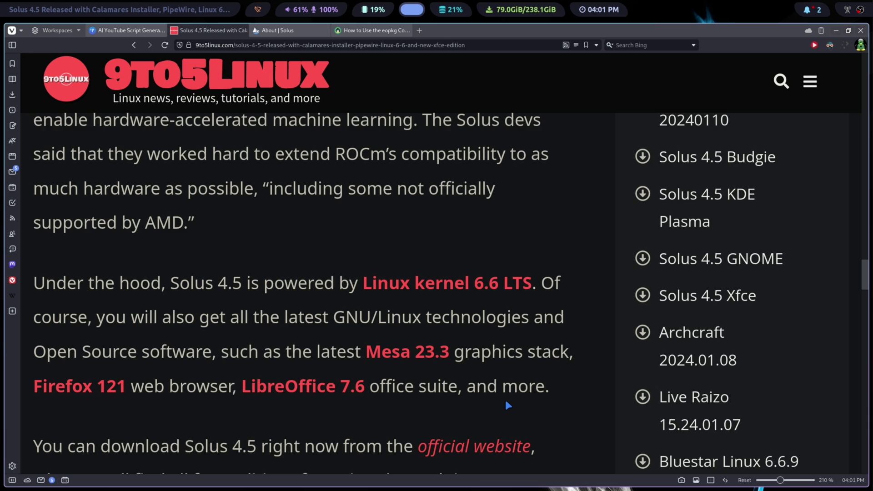
{"action": "scroll", "coordinate": [506, 403], "scroll_direction": "down", "scroll_amount": 3}
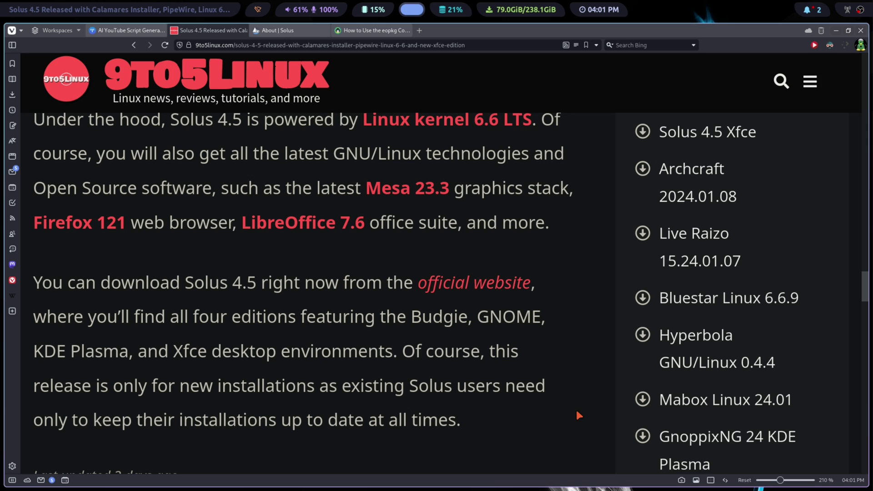
Switch to the installer, go back to Welcome, then advance to the Keyboard step
{"action": "key", "text": "alt+Tab"}
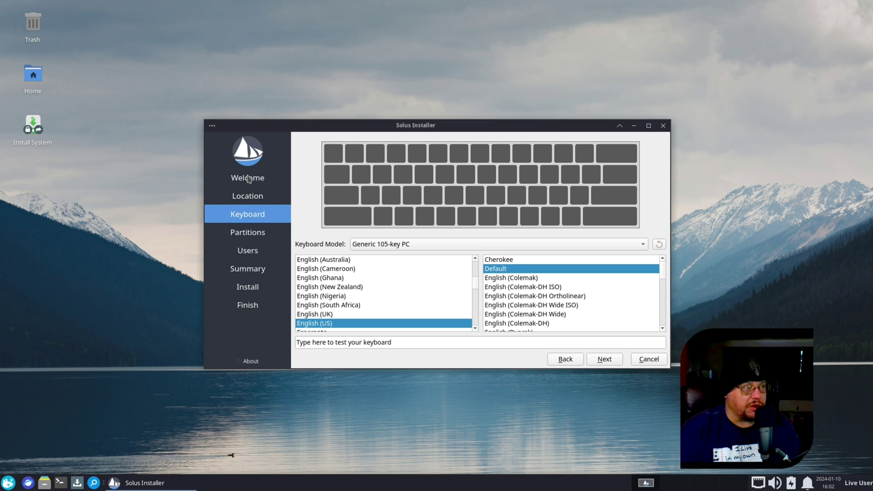
{"action": "left_click", "coordinate": [575, 365]}
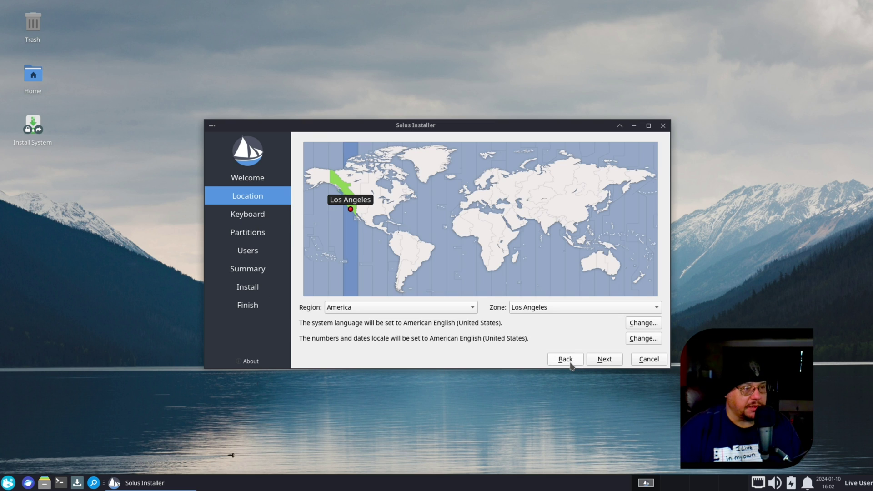
{"action": "left_click", "coordinate": [569, 363]}
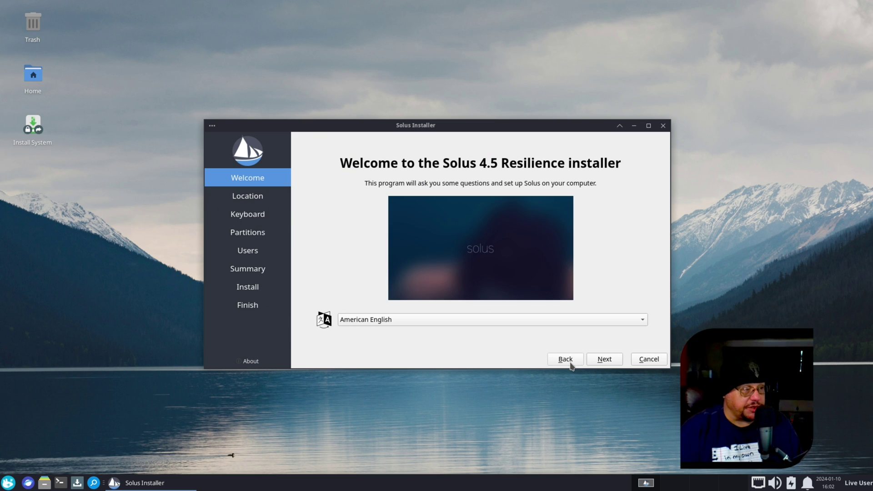
{"action": "left_click", "coordinate": [621, 360]}
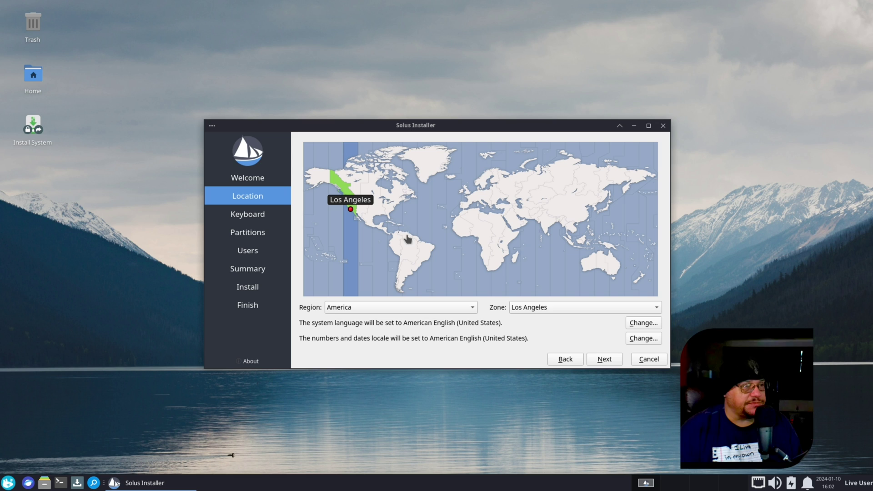
{"action": "left_click", "coordinate": [604, 362]}
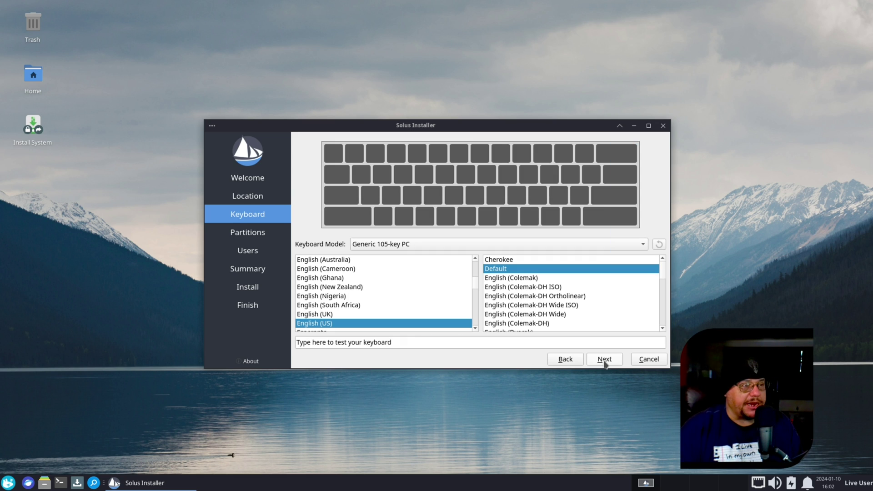
On the Partitions step, choose to erase the whole disk using the Btrfs filesystem
{"action": "left_click", "coordinate": [604, 362]}
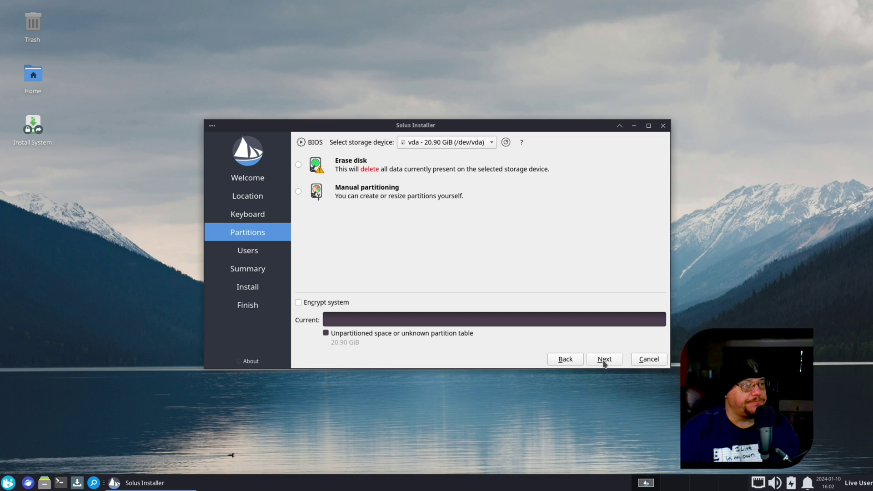
{"action": "left_click", "coordinate": [299, 165]}
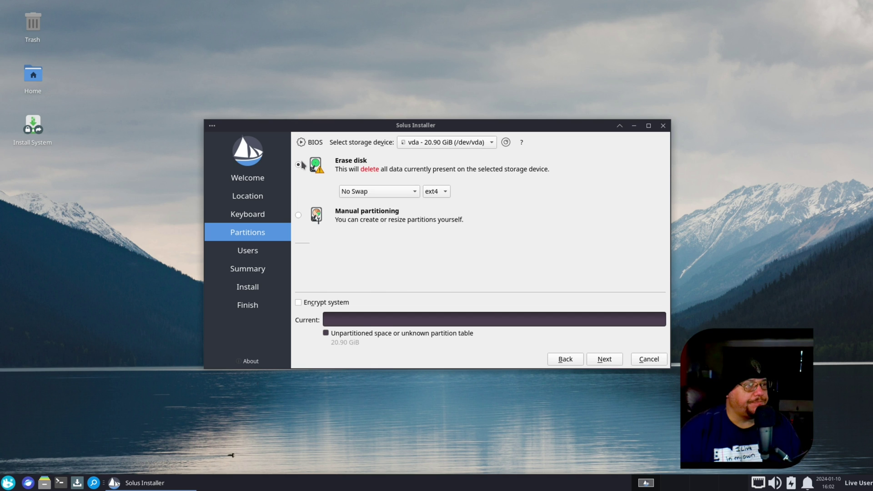
{"action": "left_click", "coordinate": [445, 193]}
{"action": "left_click", "coordinate": [437, 204]}
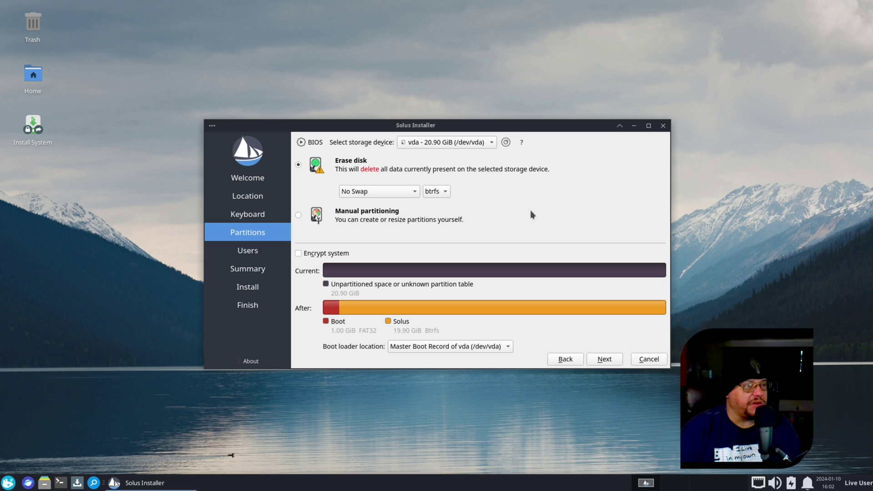
Enter a username and the account password twice, then continue to the Summary
{"action": "left_click", "coordinate": [605, 360]}
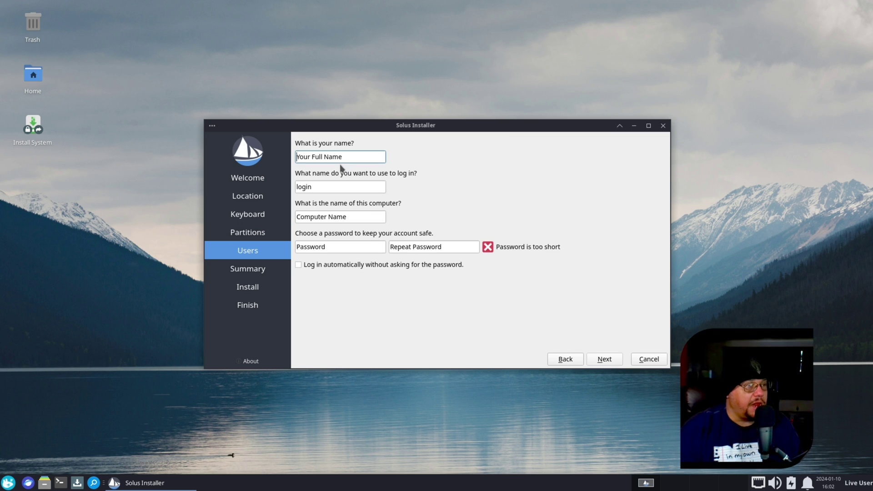
{"action": "type", "text": "alex"}
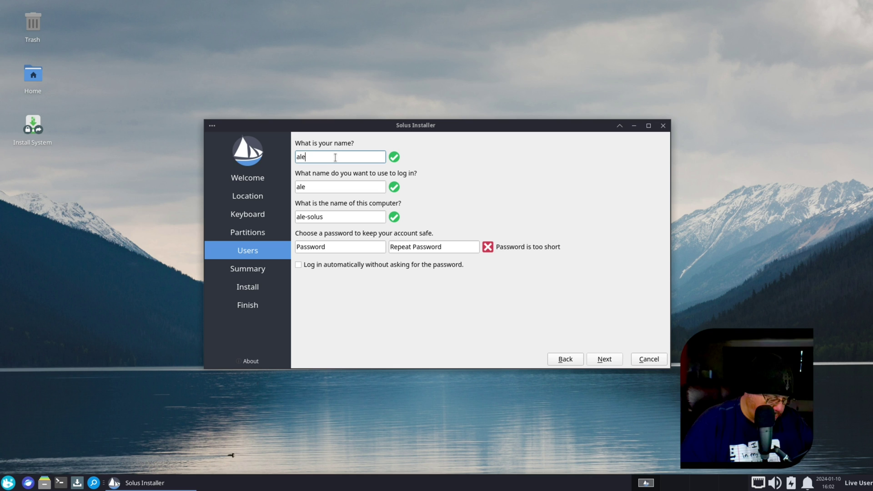
{"action": "left_click", "coordinate": [326, 247]}
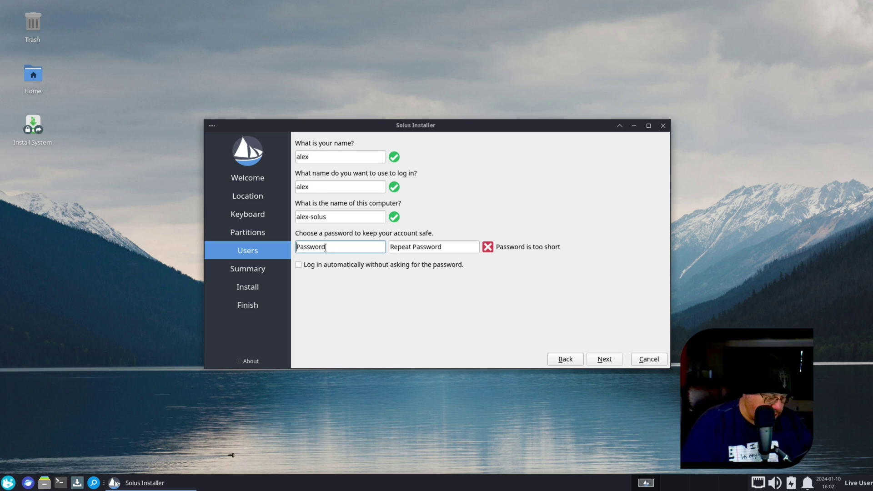
{"action": "type", "text": "pass"}
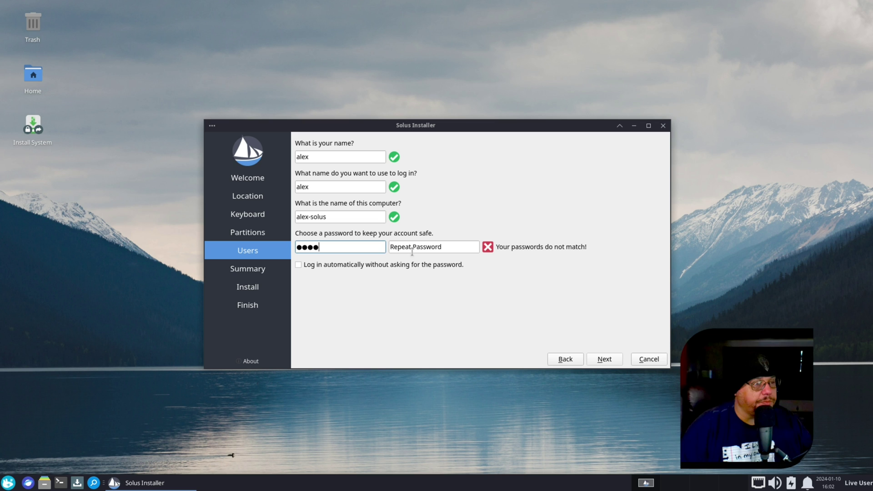
{"action": "left_click", "coordinate": [412, 251]}
{"action": "type", "text": "pass"}
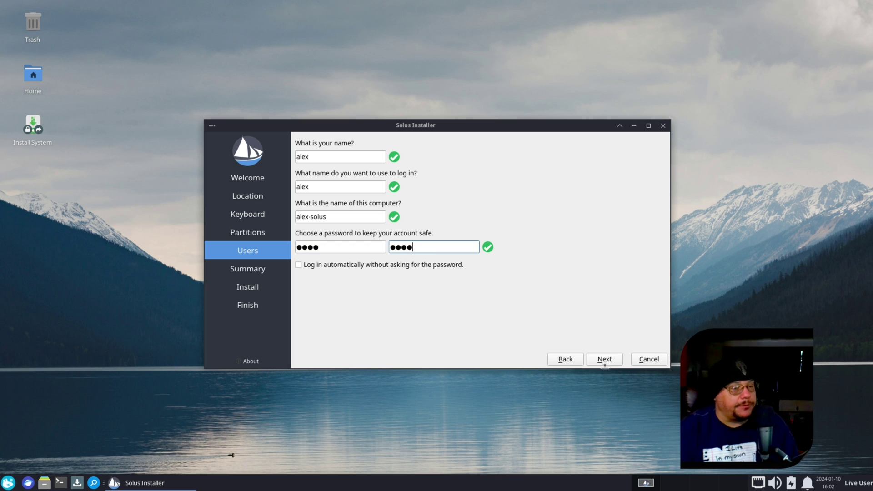
{"action": "left_click", "coordinate": [604, 360]}
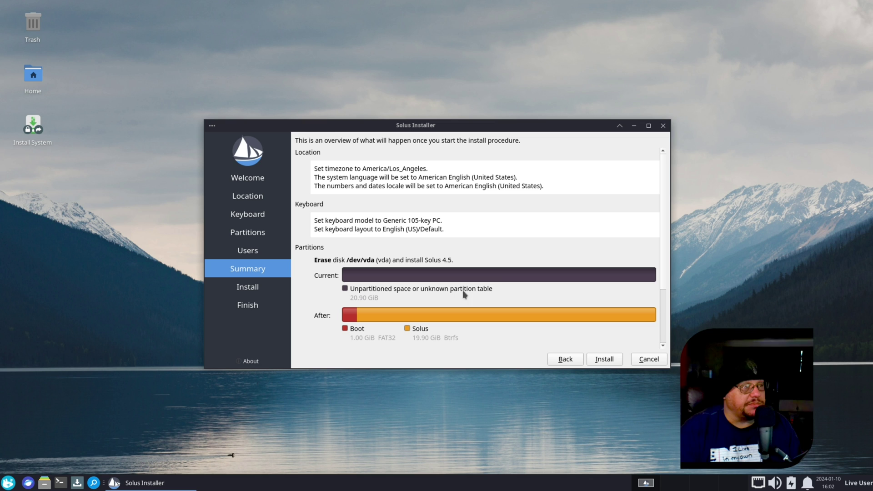
Start the installation from the Summary page and let it run to 'All done.'
{"action": "left_click", "coordinate": [612, 360]}
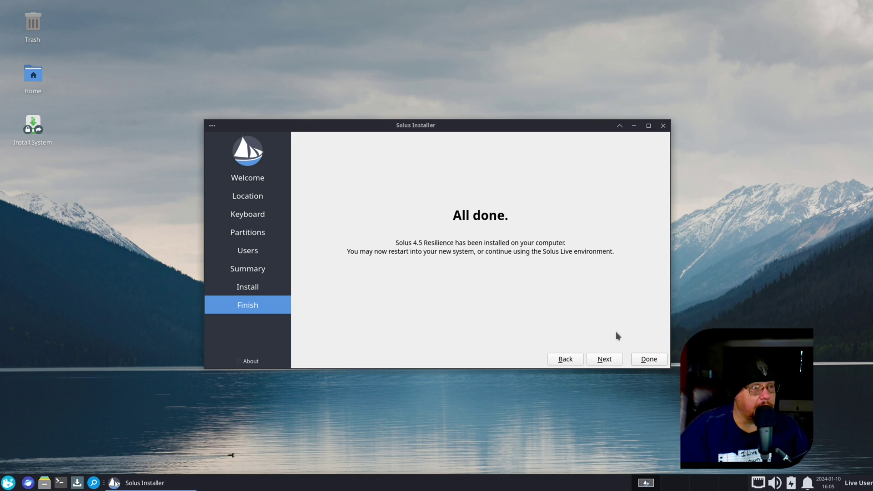
Close the finished installer and restart the live session via the Whisker menu's log-out options
{"action": "left_click", "coordinate": [649, 362]}
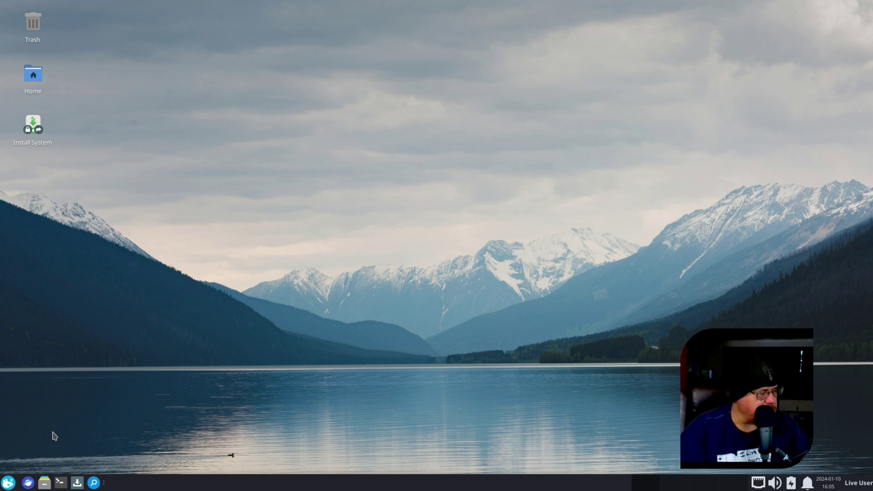
{"action": "left_click", "coordinate": [9, 481]}
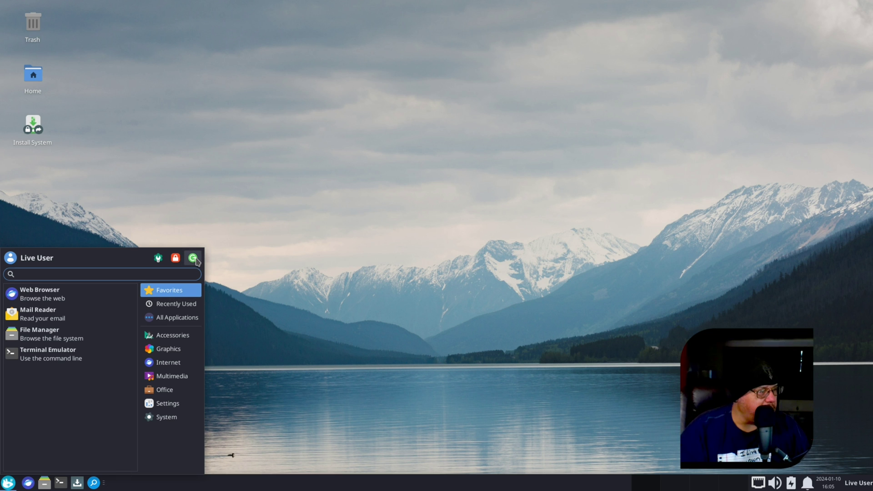
{"action": "left_click", "coordinate": [193, 258]}
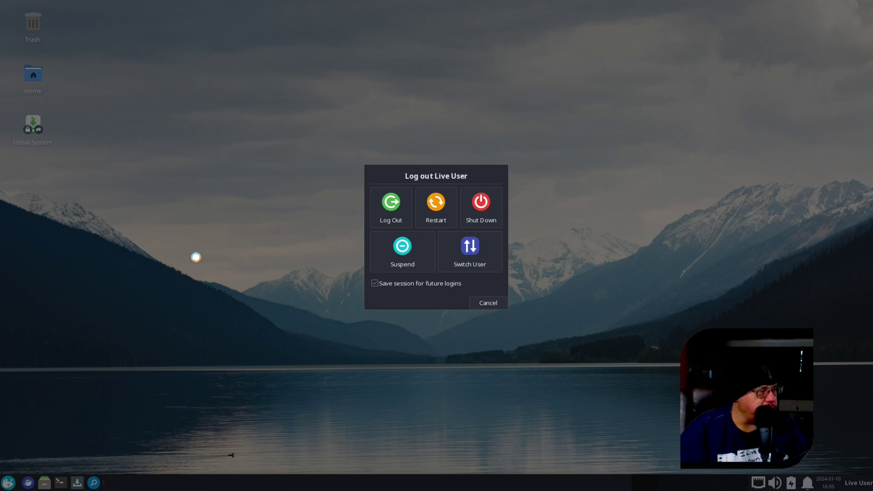
{"action": "left_click", "coordinate": [443, 214]}
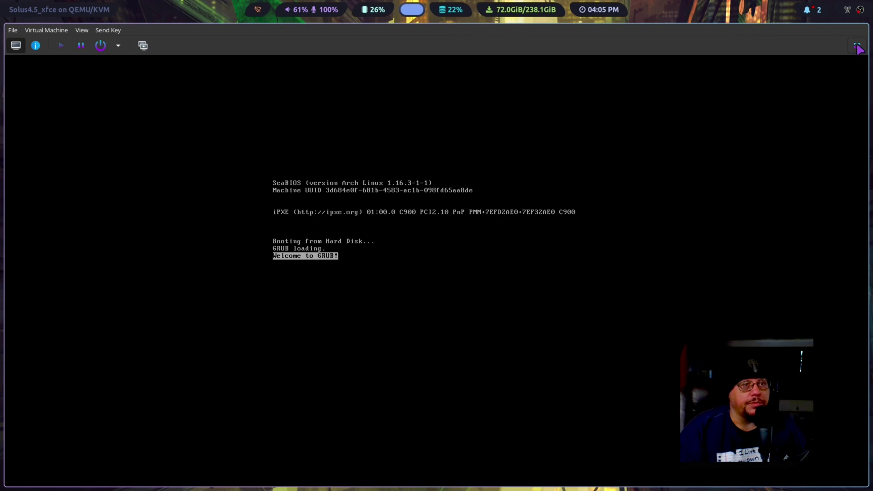
Power on the VM, boot Solus 4.5 Resilience from GRUB, and log in with the account password
{"action": "left_click", "coordinate": [857, 46]}
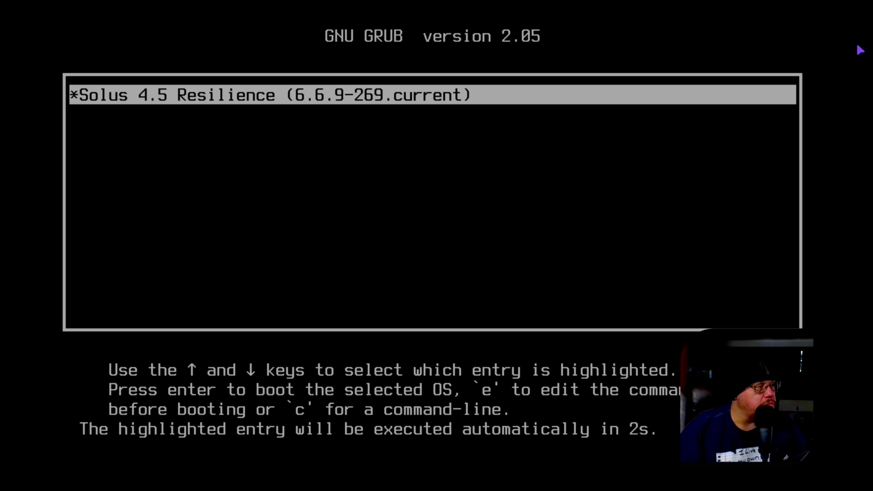
{"action": "key", "text": "Return"}
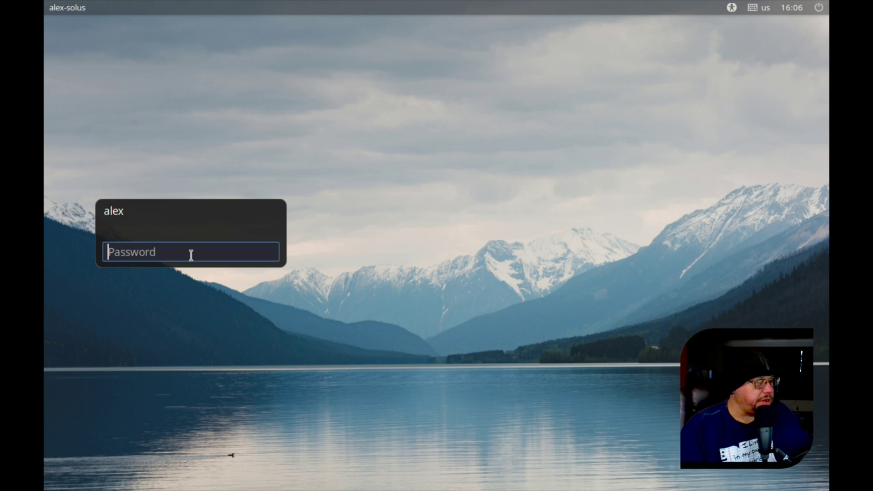
{"action": "type", "text": "••••"}
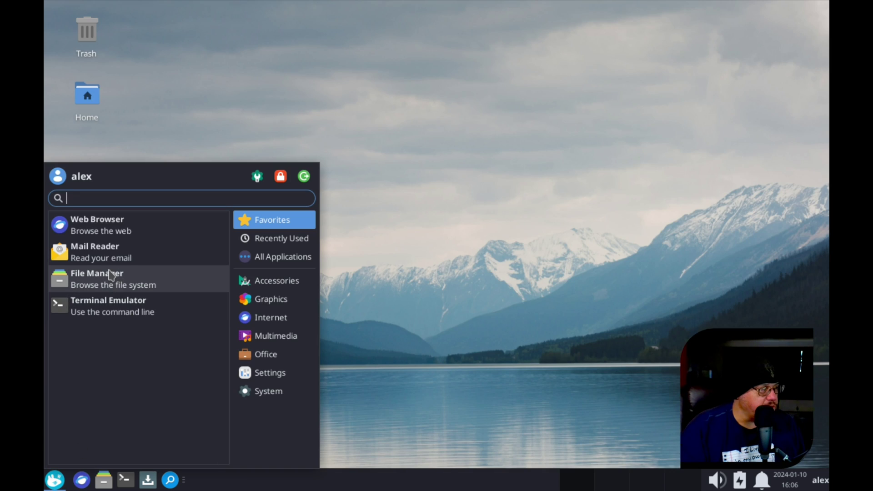
Set the display resolution to 1920x1080 in Display settings and keep the configuration
{"action": "left_click", "coordinate": [268, 377]}
{"action": "left_click", "coordinate": [98, 443]}
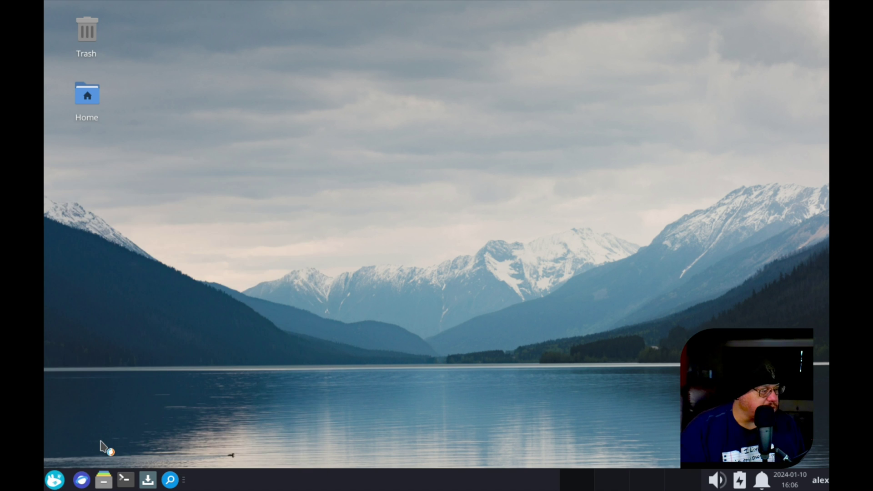
{"action": "left_click", "coordinate": [581, 189]}
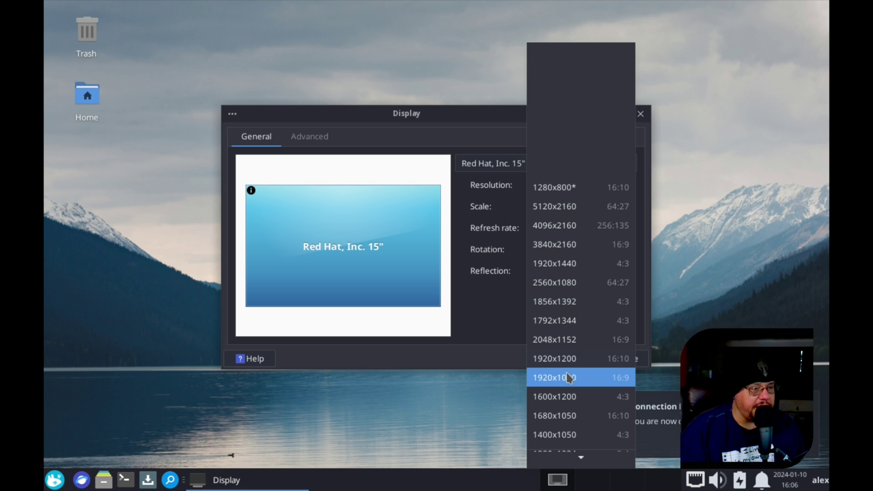
{"action": "left_click", "coordinate": [569, 378]}
{"action": "left_click", "coordinate": [618, 298]}
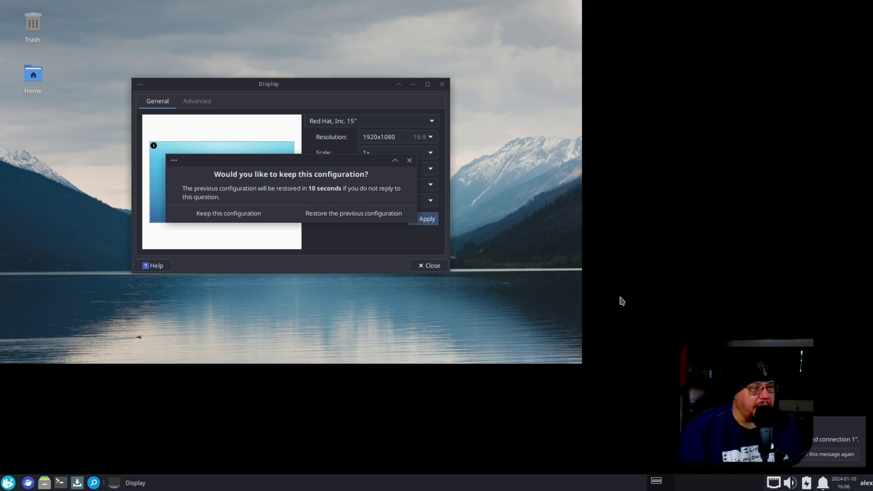
{"action": "left_click", "coordinate": [236, 213]}
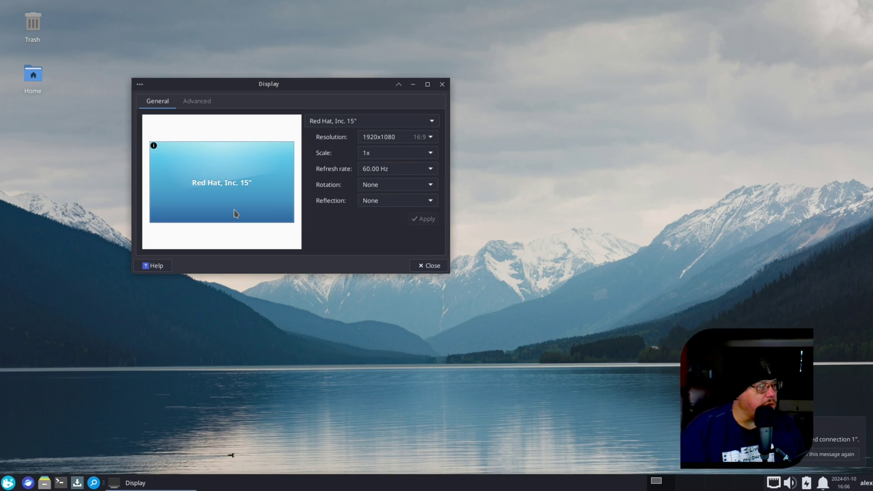
{"action": "left_click", "coordinate": [442, 85]}
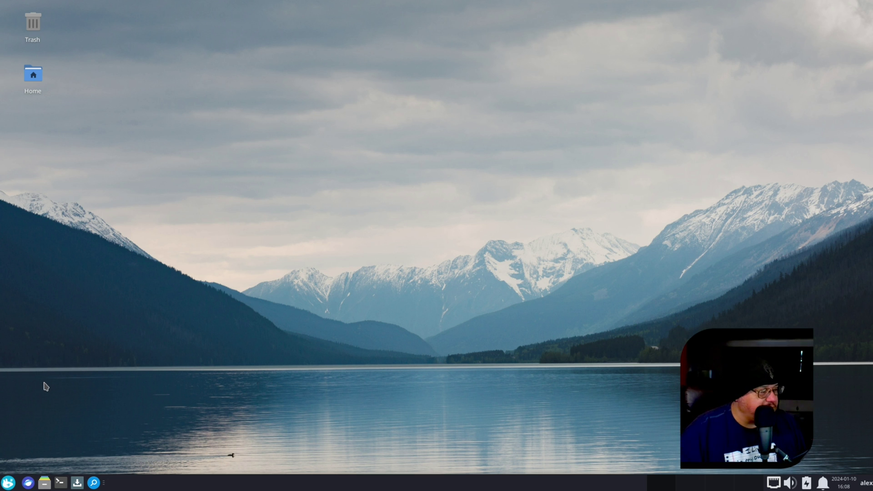
Open the Whisker menu to show the Web Browser, Mail Reader, File Manager and Terminal favorites
{"action": "left_click", "coordinate": [8, 486]}
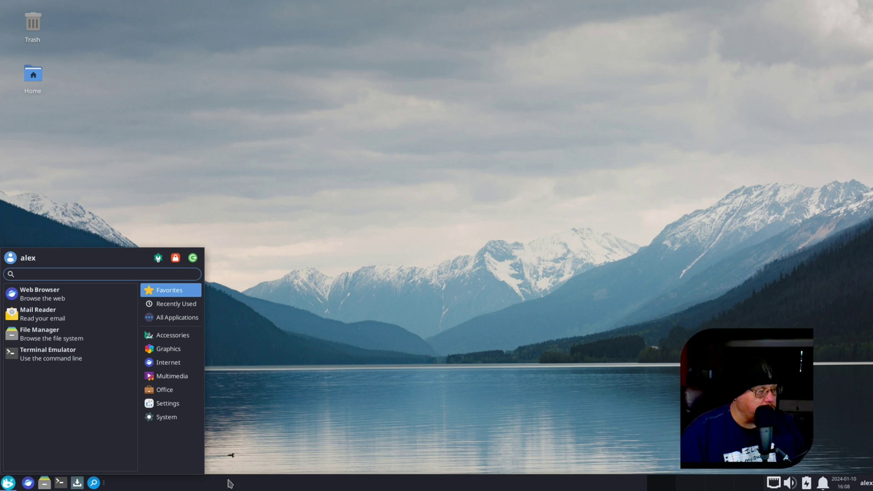
Dismiss the applications menu and launch Firefox from the taskbar launcher
{"action": "left_click", "coordinate": [378, 394]}
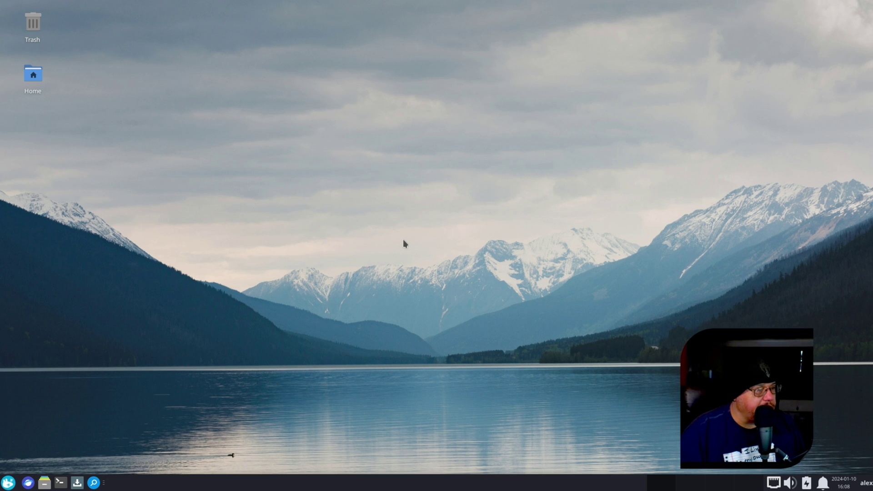
{"action": "left_click", "coordinate": [28, 483]}
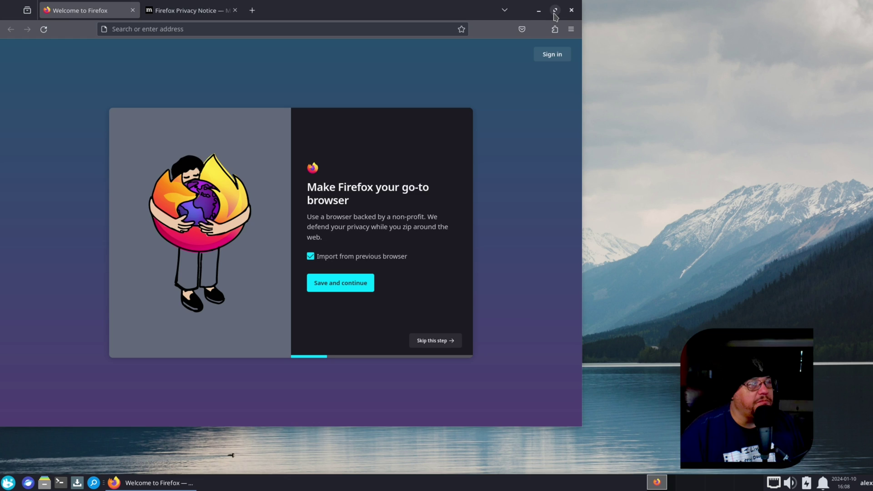
Maximize Firefox and skip the default-browser, mobile and add-ons onboarding screens
{"action": "left_click", "coordinate": [554, 10]}
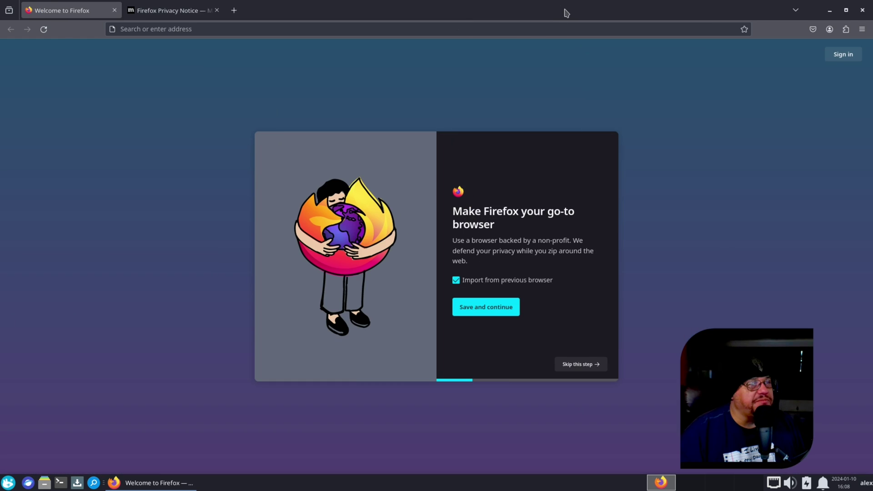
{"action": "left_click", "coordinate": [586, 369]}
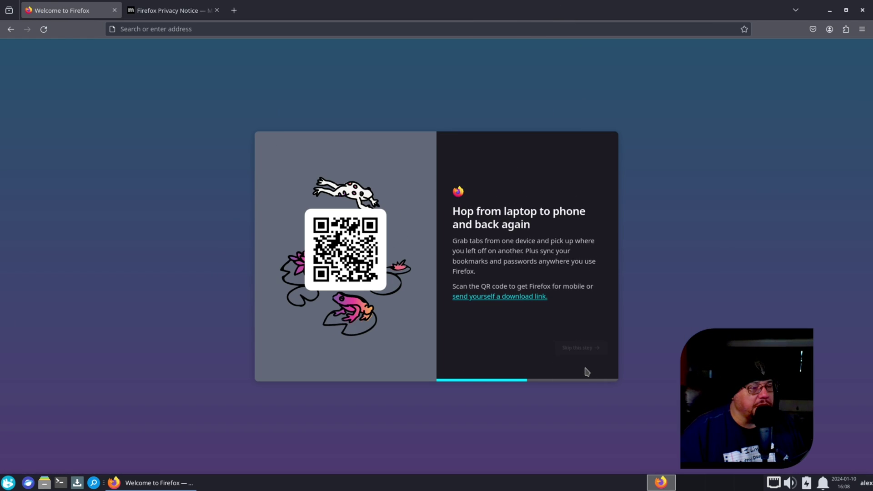
{"action": "left_click", "coordinate": [587, 366]}
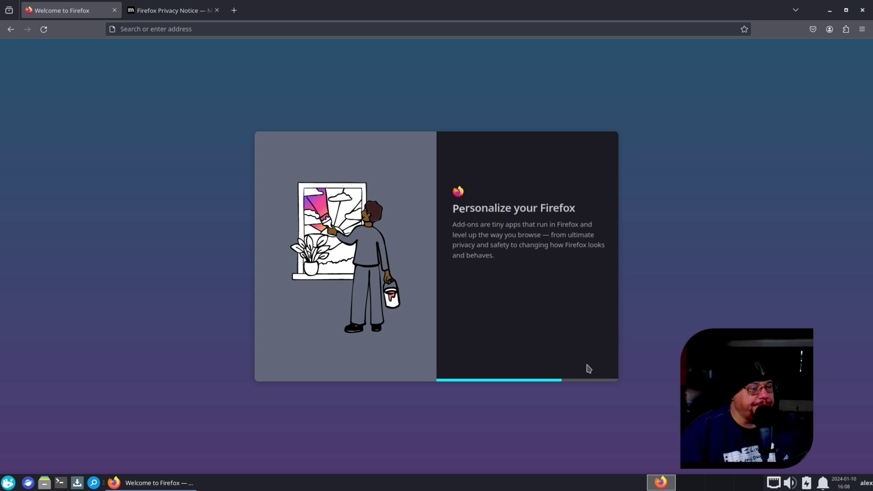
{"action": "left_click", "coordinate": [588, 366]}
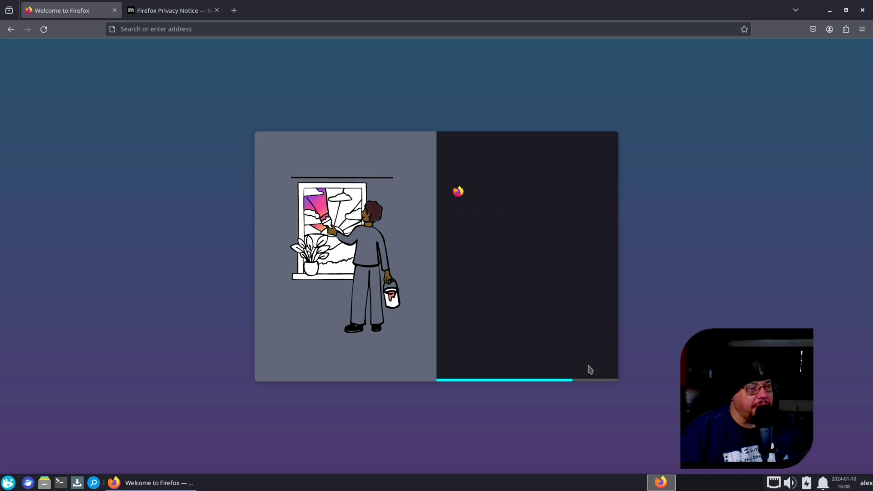
{"action": "left_click", "coordinate": [483, 301]}
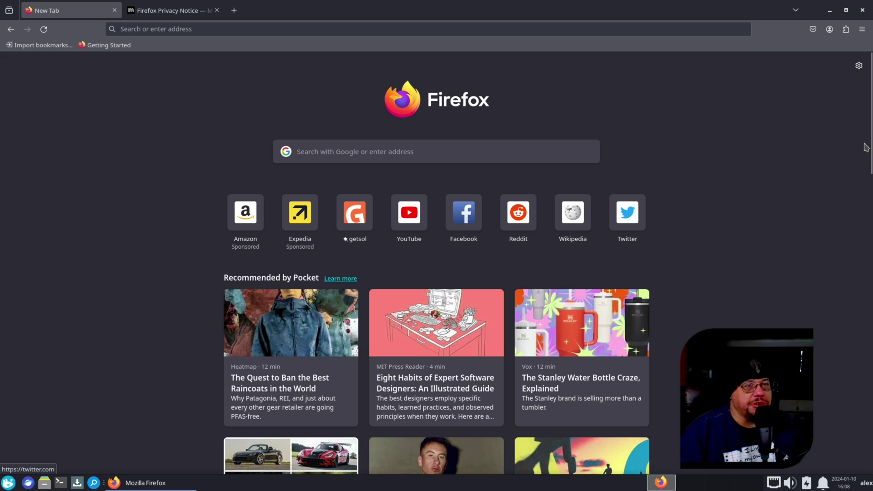
Check the Firefox version in the About Firefox window, then close it
{"action": "left_click", "coordinate": [862, 29]}
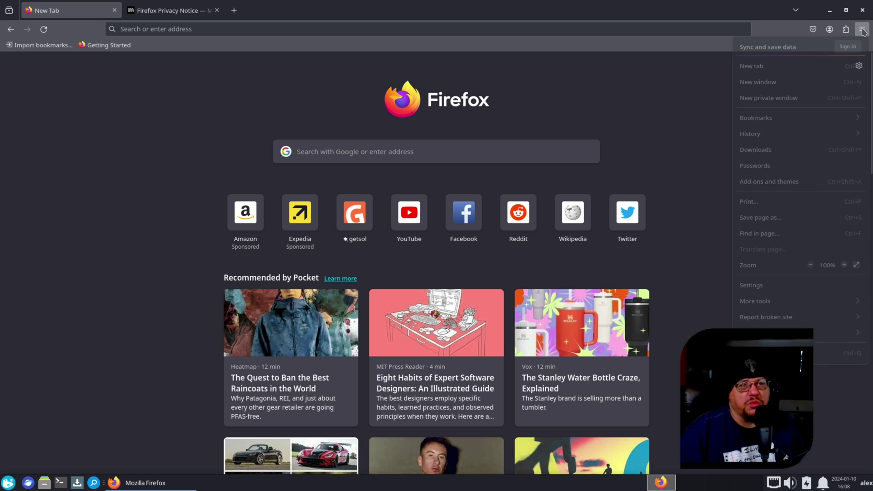
{"action": "left_click", "coordinate": [766, 322]}
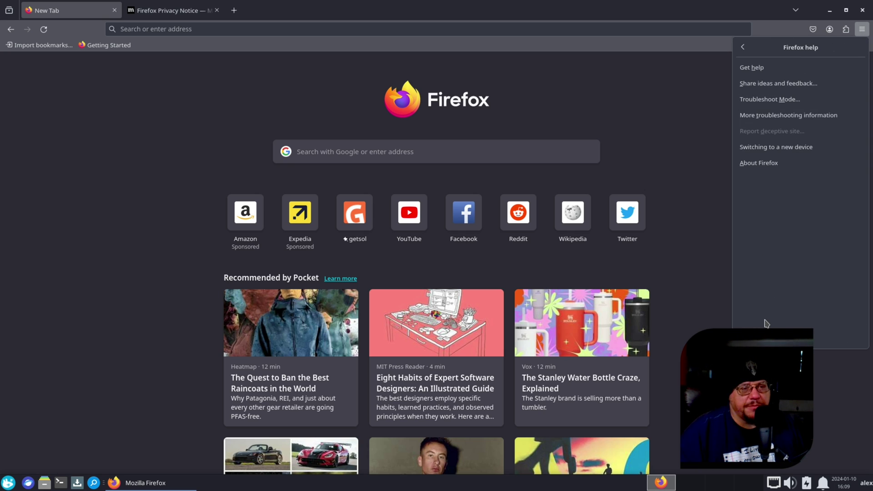
{"action": "left_click", "coordinate": [755, 164]}
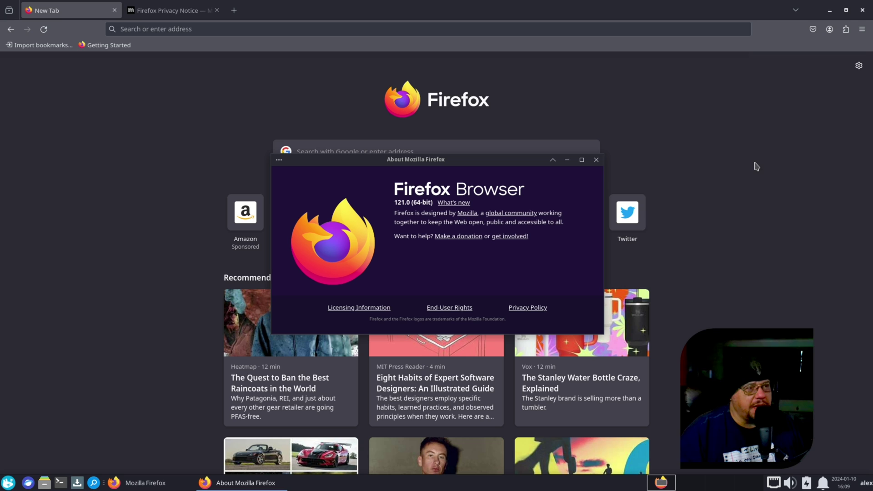
{"action": "left_click", "coordinate": [596, 159]}
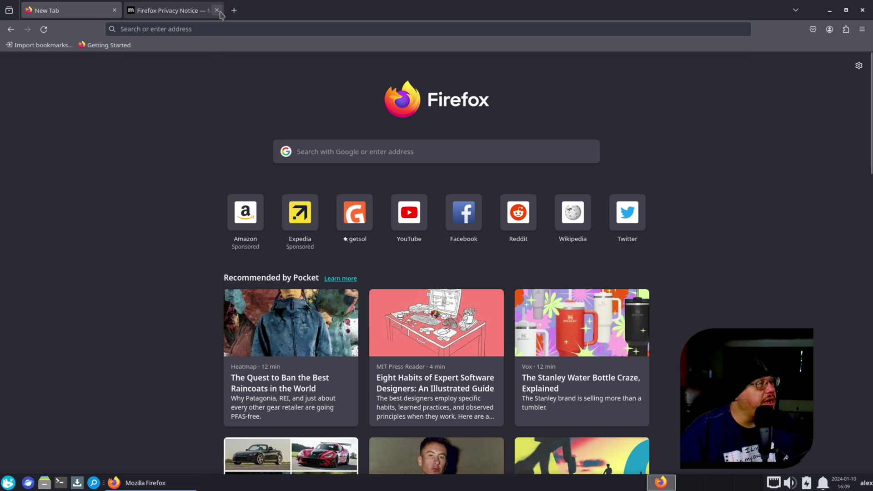
Close the empty New Tab beside the Firefox Privacy Notice, then close Firefox
{"action": "left_click", "coordinate": [182, 13]}
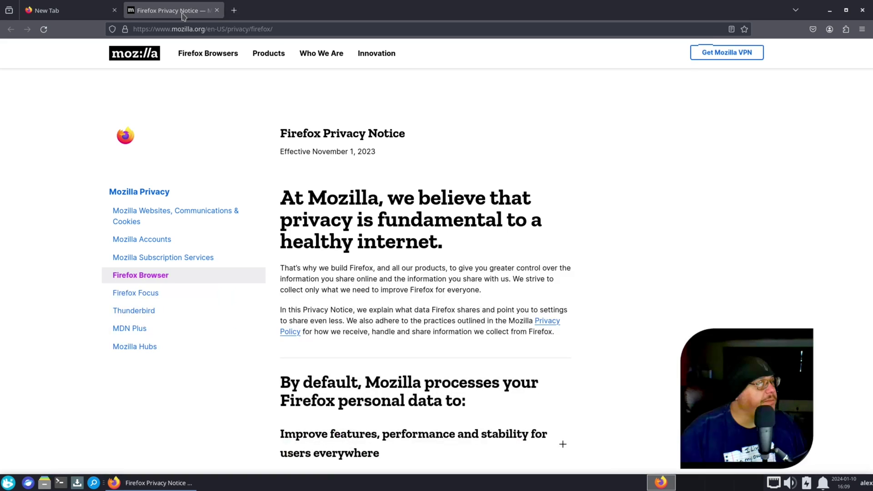
{"action": "left_click", "coordinate": [115, 10]}
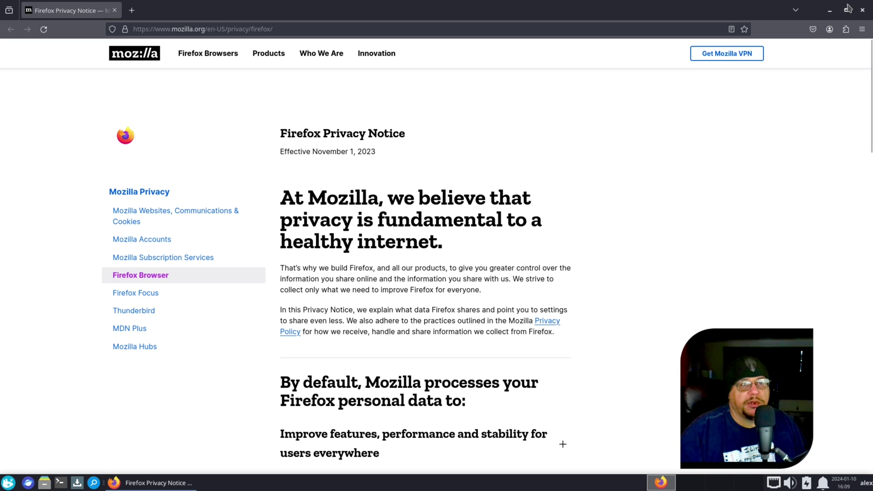
{"action": "left_click", "coordinate": [863, 10]}
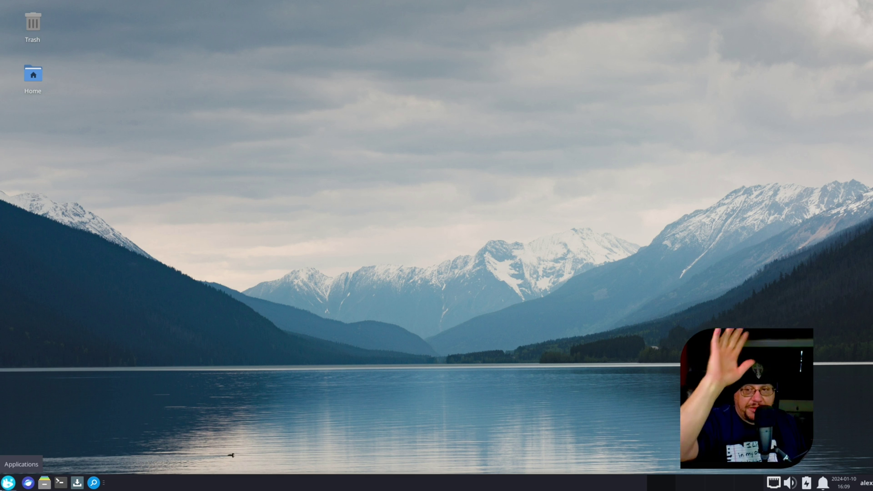
{"action": "left_click", "coordinate": [44, 484]}
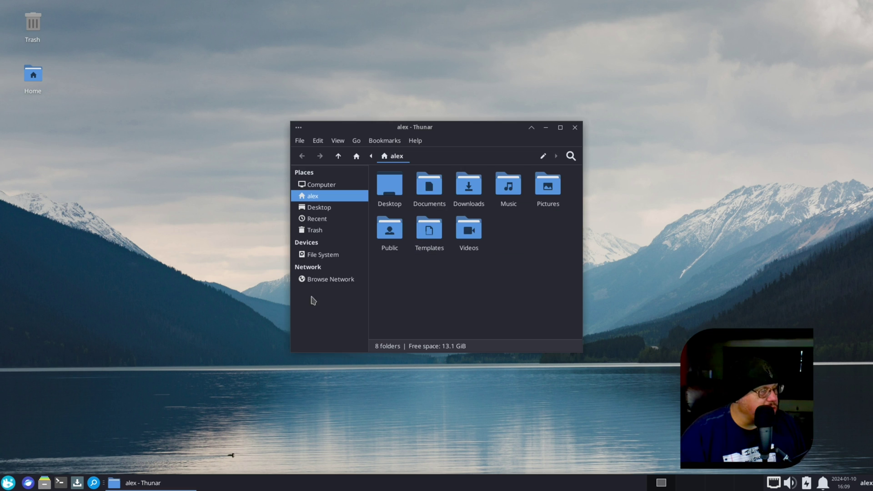
{"action": "left_click", "coordinate": [416, 142]}
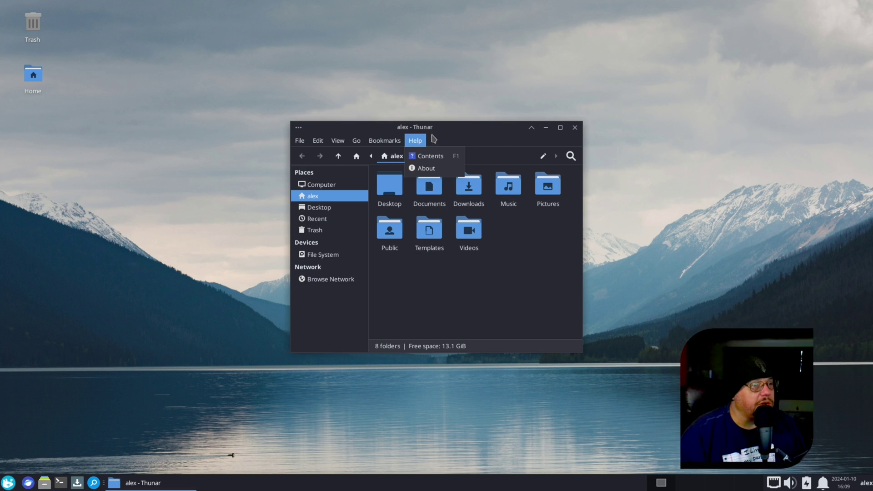
{"action": "left_click", "coordinate": [454, 114]}
{"action": "left_click", "coordinate": [575, 127]}
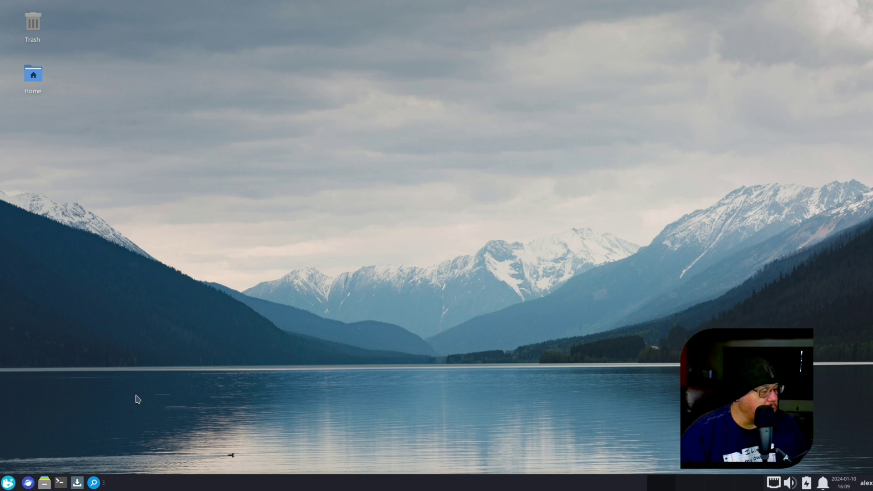
{"action": "left_click", "coordinate": [8, 483]}
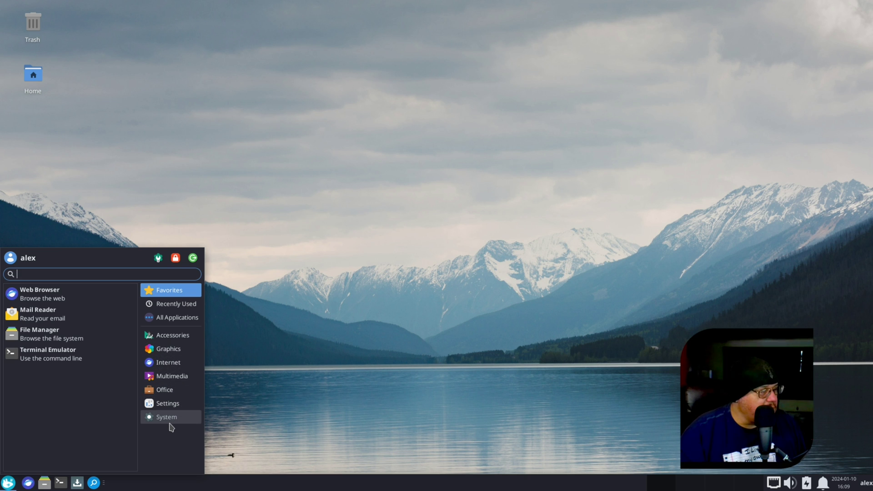
{"action": "left_click", "coordinate": [166, 335]}
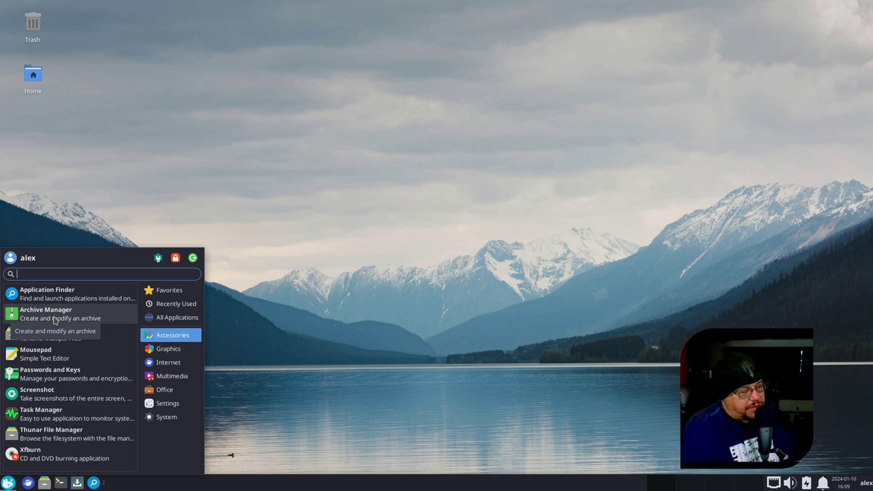
{"action": "left_click", "coordinate": [172, 355]}
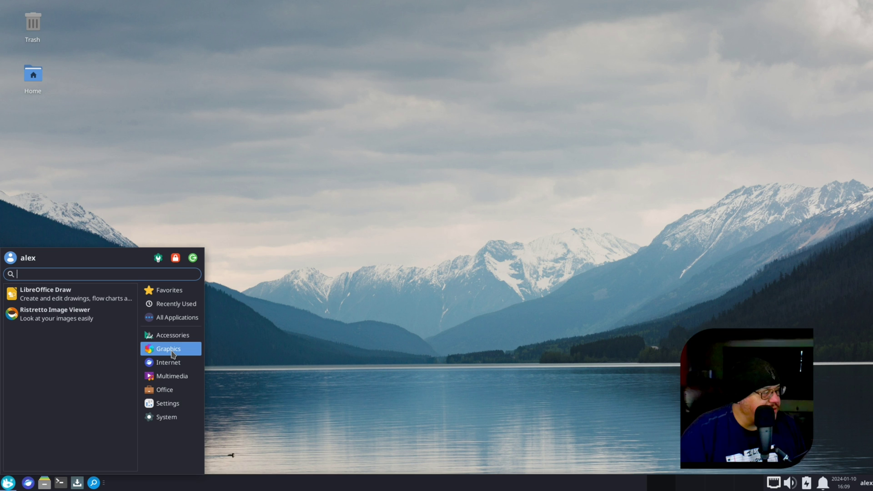
{"action": "left_click", "coordinate": [171, 364]}
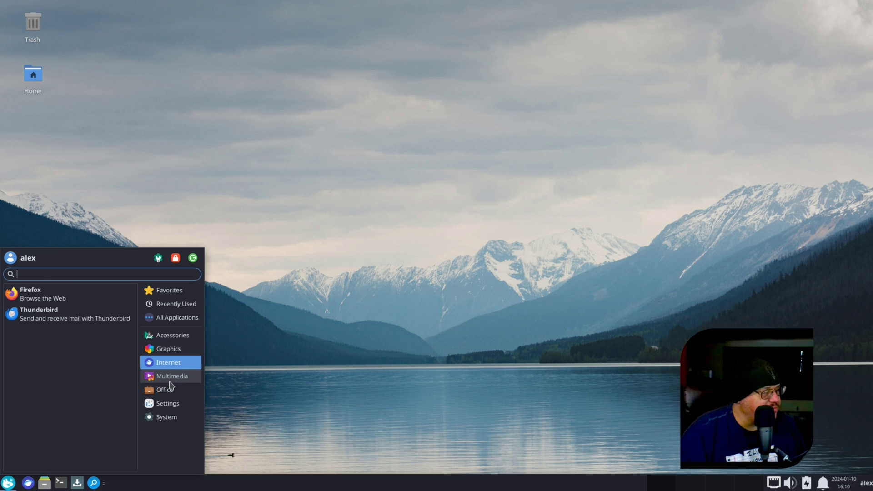
{"action": "left_click", "coordinate": [170, 382]}
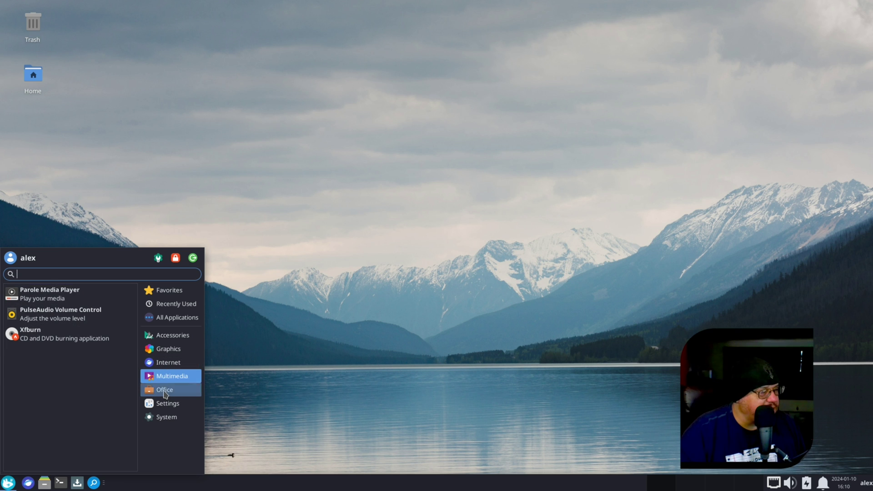
{"action": "left_click", "coordinate": [165, 390]}
{"action": "left_click", "coordinate": [169, 415]}
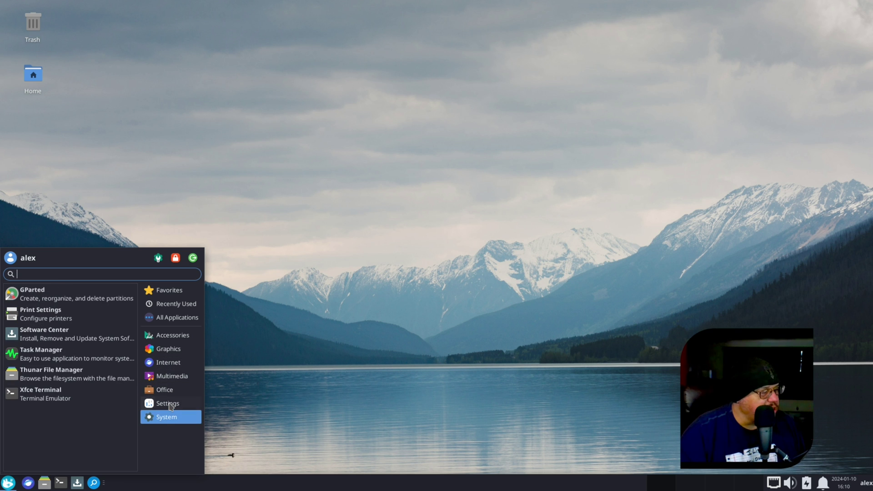
{"action": "left_click", "coordinate": [173, 392]}
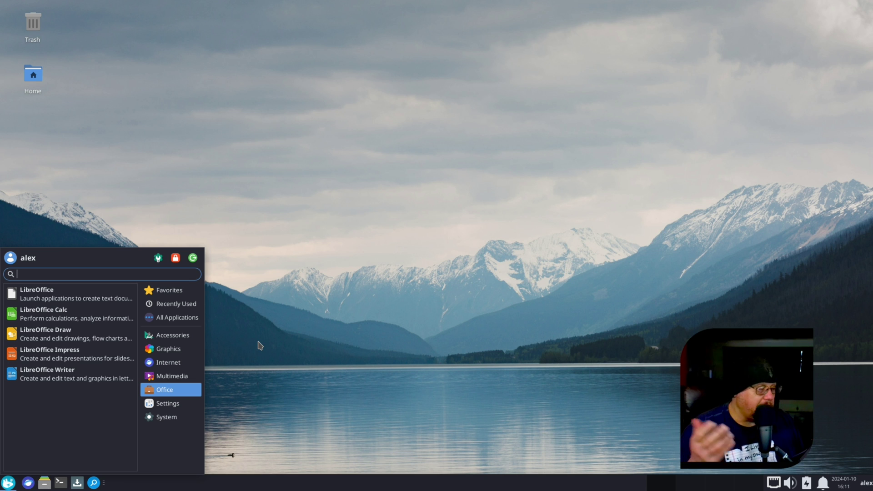
{"action": "left_click", "coordinate": [170, 404]}
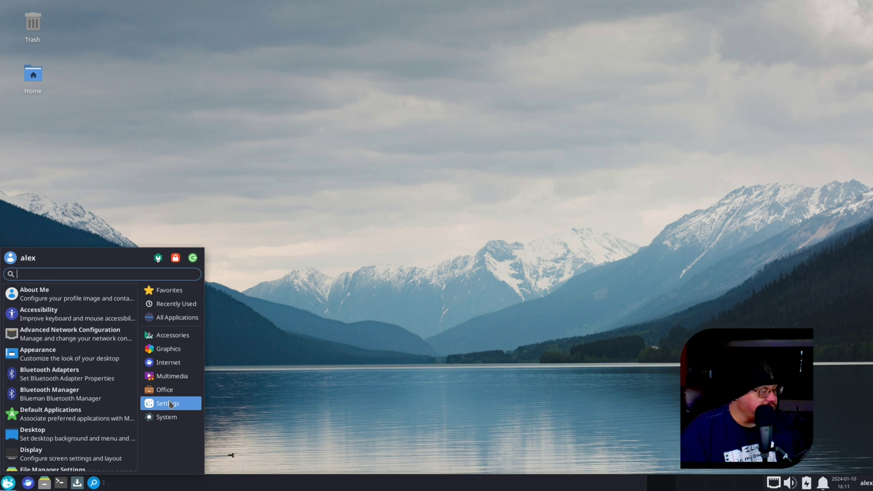
{"action": "scroll", "coordinate": [66, 366], "scroll_direction": "down", "scroll_amount": 5}
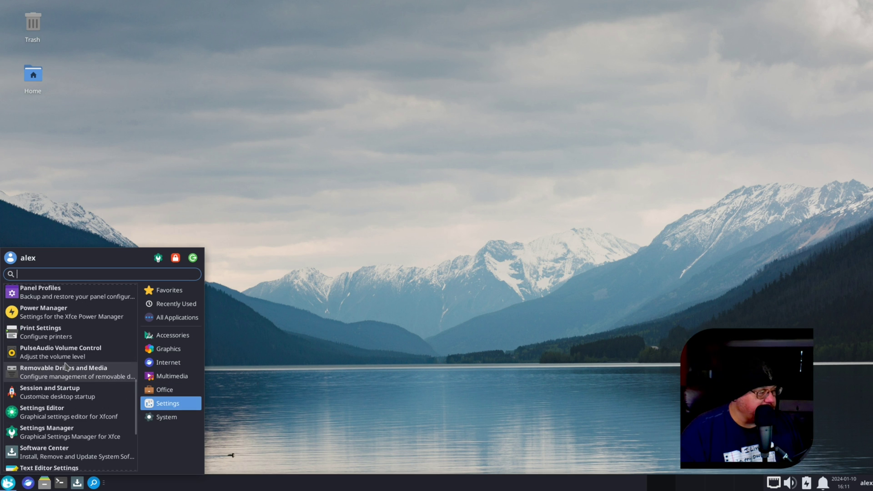
{"action": "scroll", "coordinate": [66, 366], "scroll_direction": "down", "scroll_amount": 2}
{"action": "scroll", "coordinate": [68, 364], "scroll_direction": "up", "scroll_amount": 7}
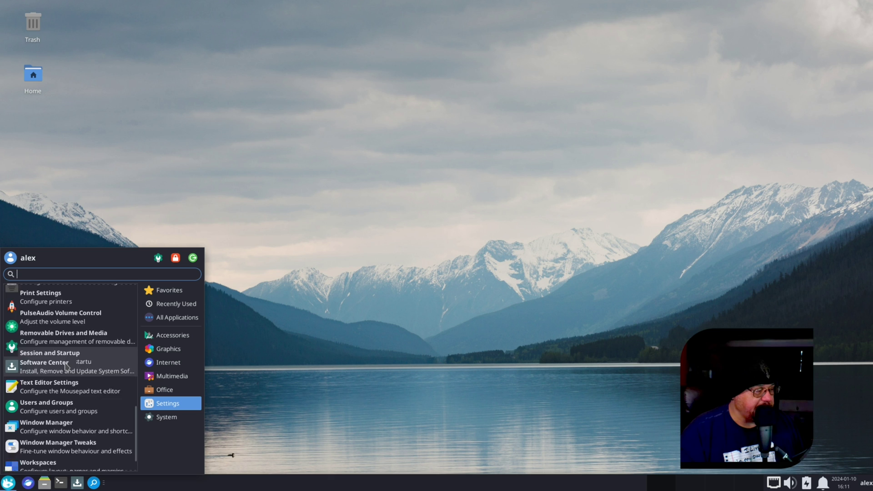
{"action": "left_click", "coordinate": [303, 350]}
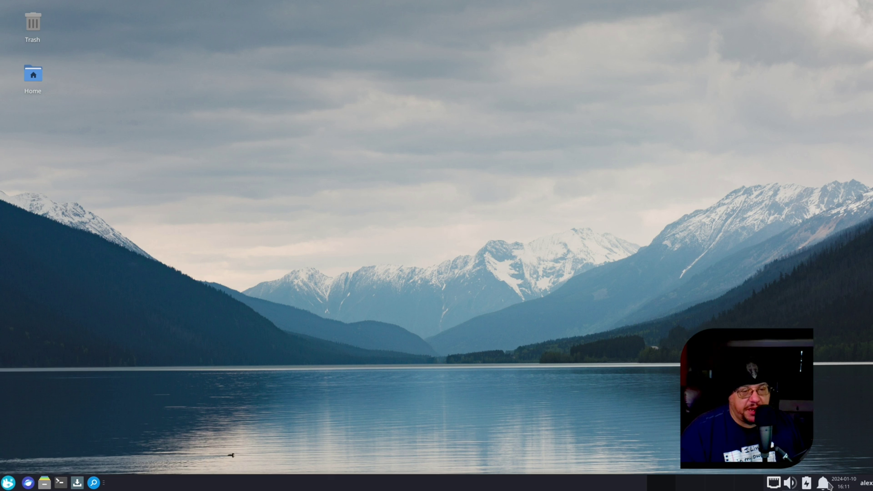
{"action": "left_click", "coordinate": [845, 485]}
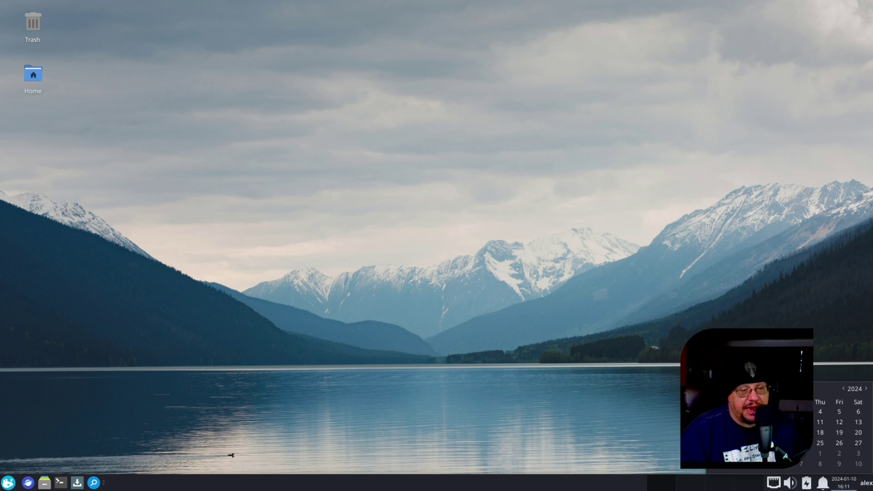
{"action": "key", "text": "Escape"}
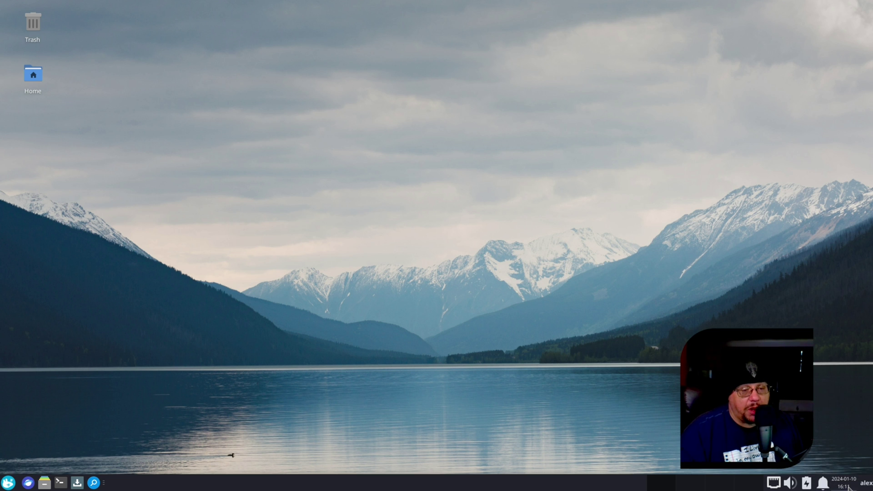
{"action": "left_click", "coordinate": [867, 483]}
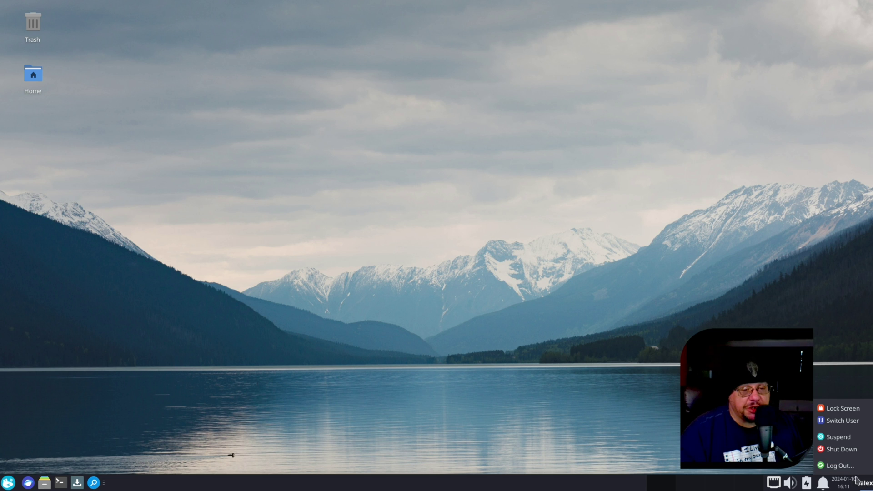
{"action": "left_click", "coordinate": [656, 430]}
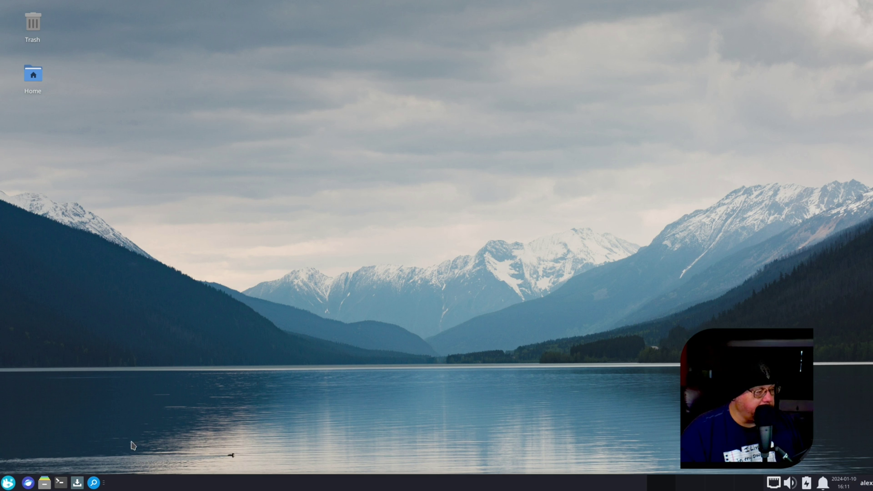
{"action": "left_click", "coordinate": [8, 483]}
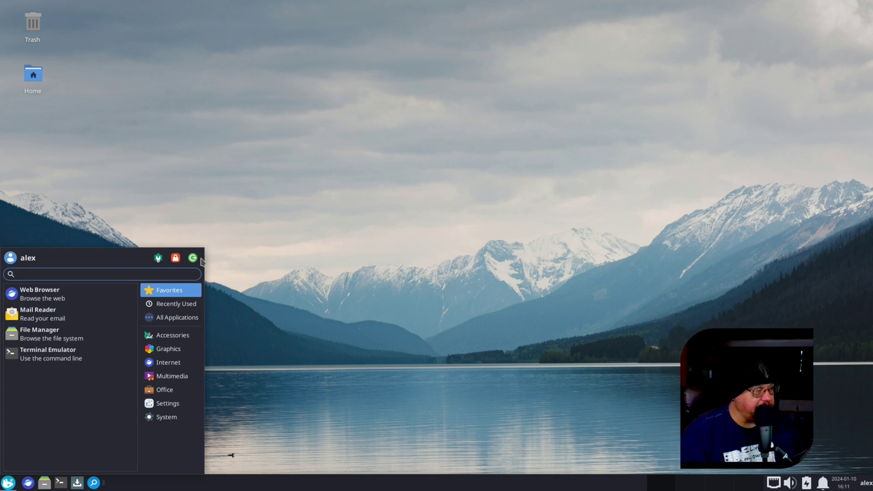
{"action": "left_click", "coordinate": [411, 344]}
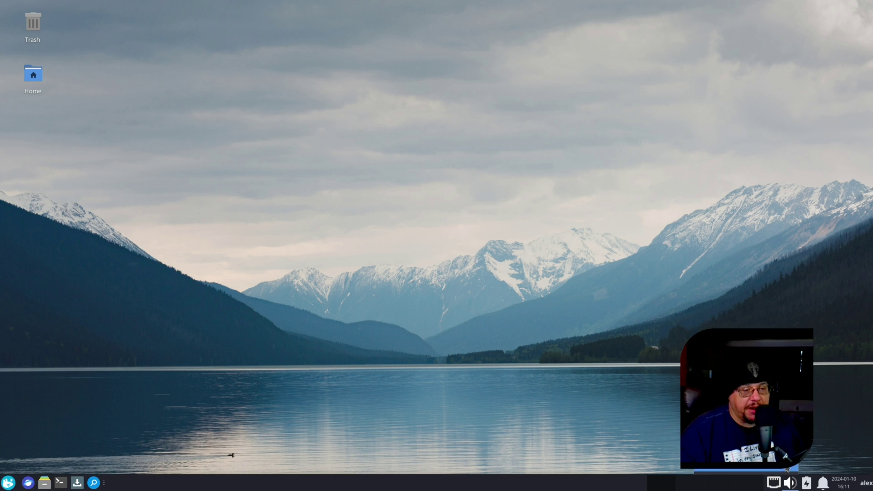
{"action": "left_click", "coordinate": [808, 484]}
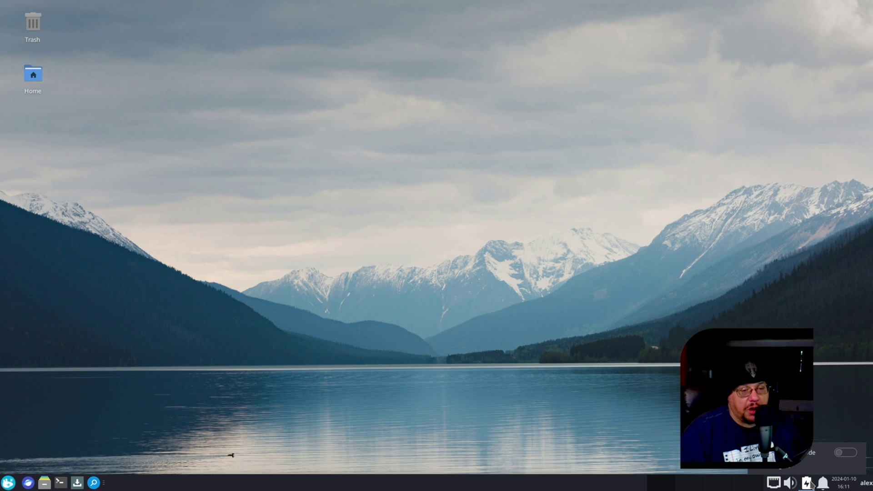
{"action": "left_click", "coordinate": [806, 484]}
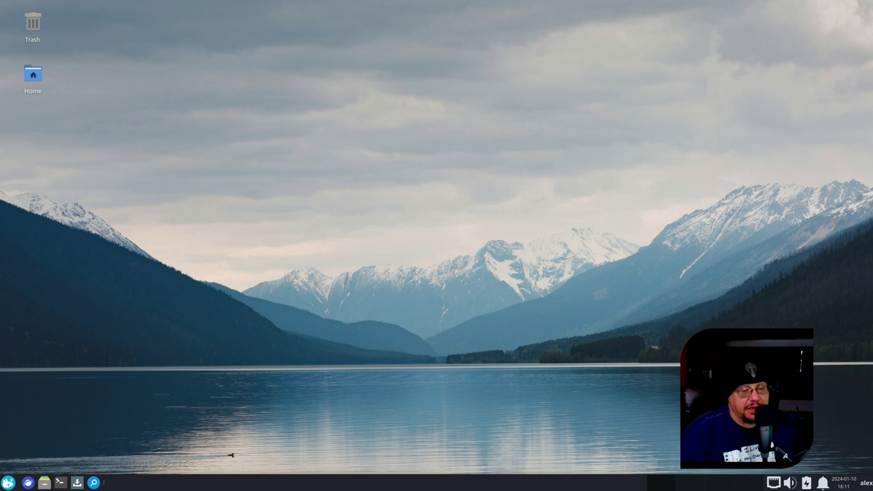
{"action": "left_click", "coordinate": [823, 484]}
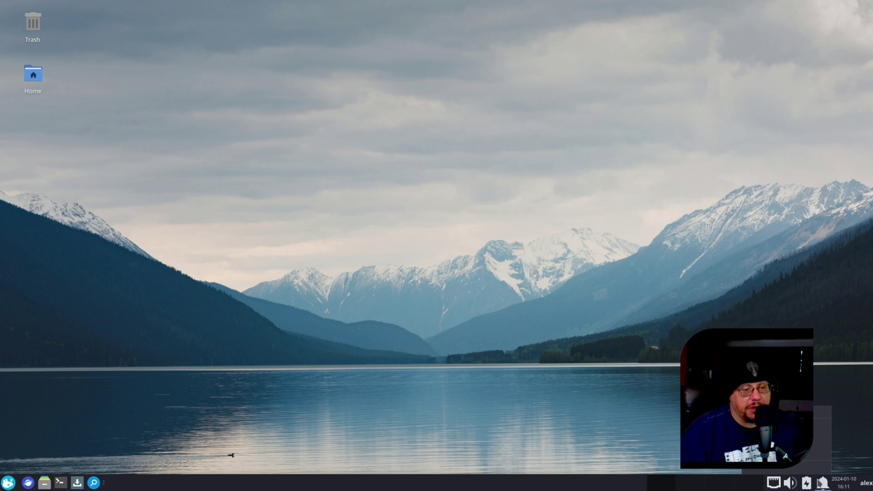
{"action": "key", "text": "Escape"}
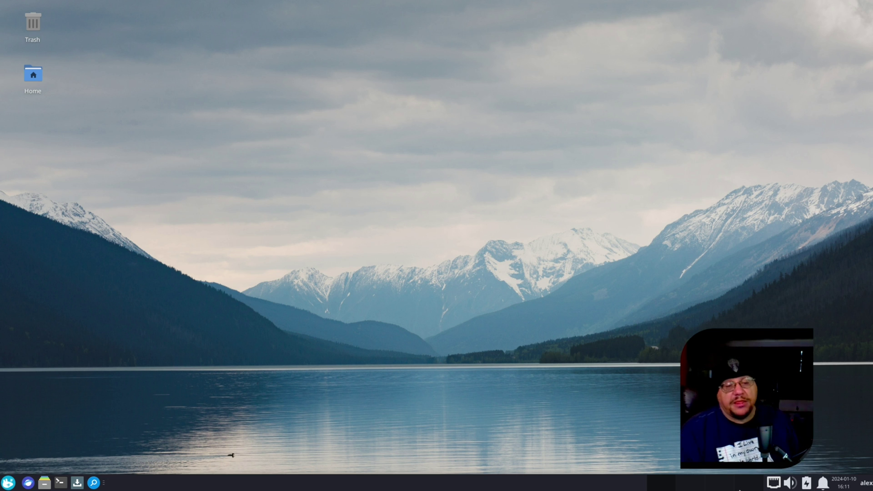